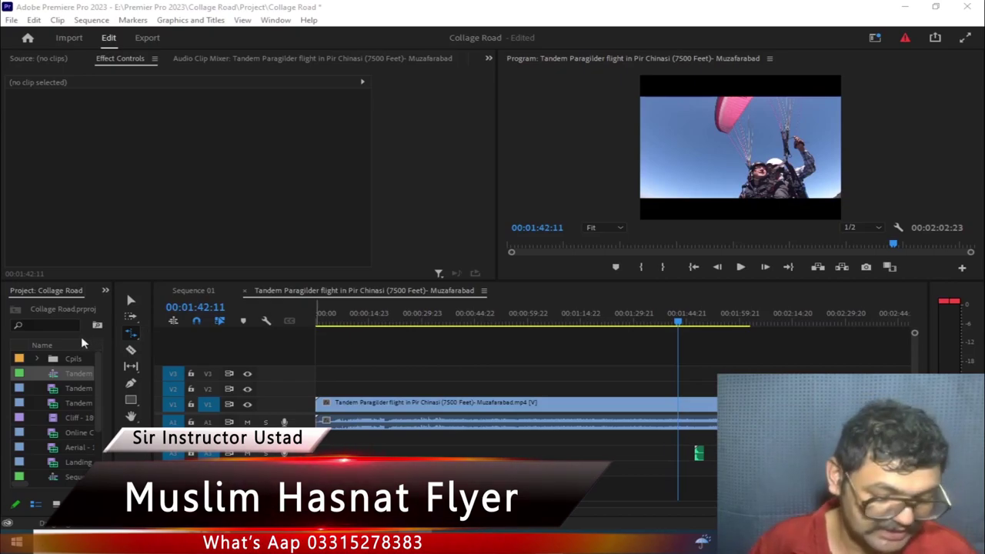
- Open the Ripple Edit tool flyout listing Rolling Edit, Rate Stretch and Remix
left_click(131, 332)
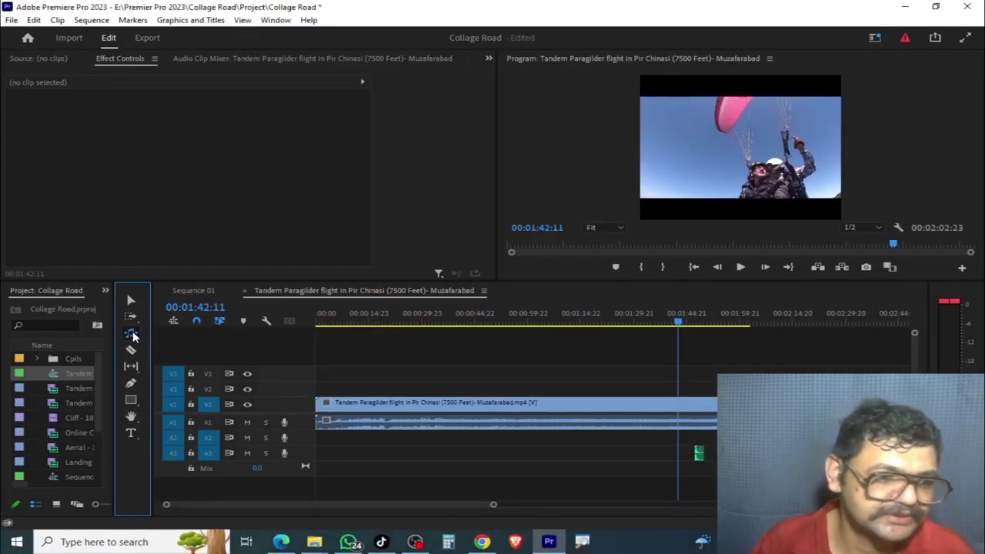
- Make the Rate Stretch tool (R) the active editing tool
left_click(132, 332)
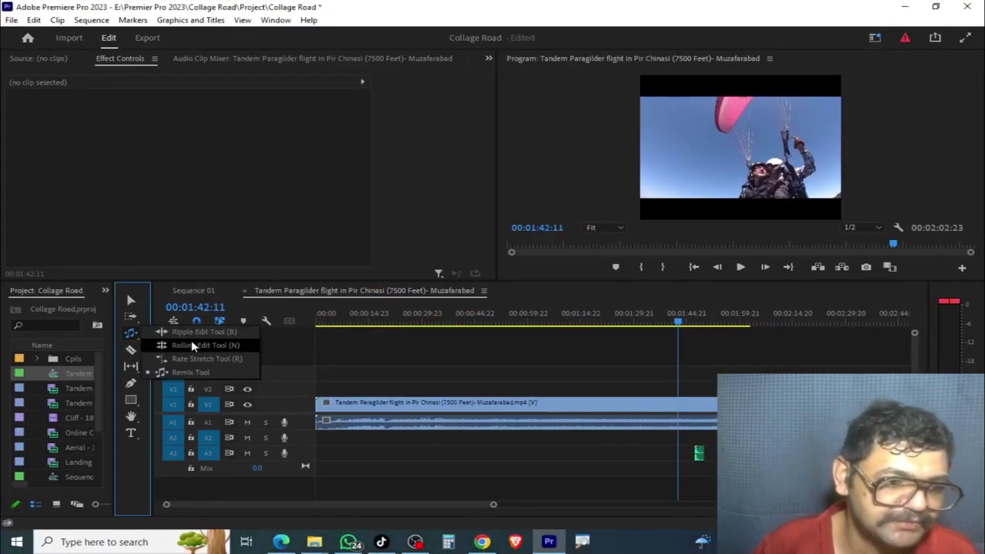
left_click(229, 360)
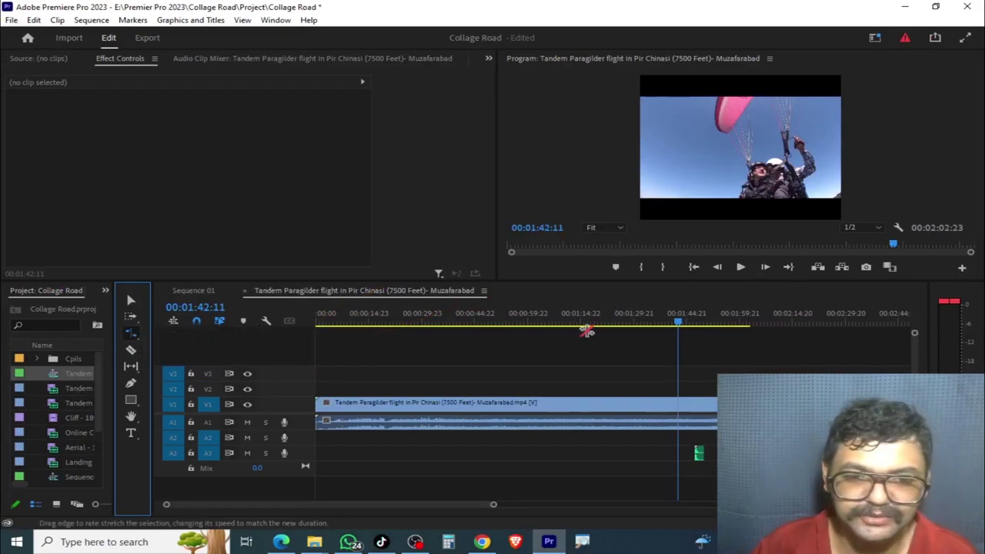
key("Home")
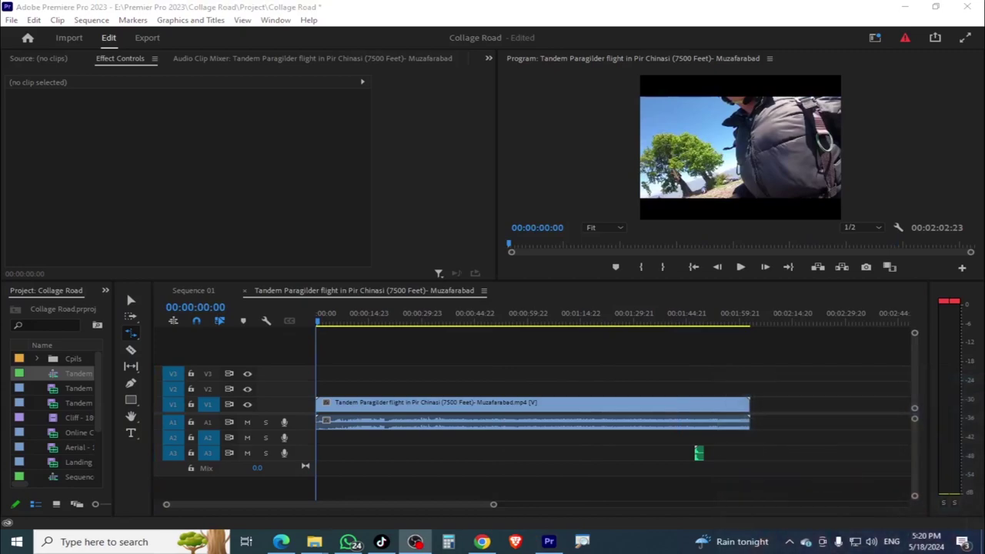
- Play the paragliding footage full screen from 00:00:38:02, stopping at 00:00:44:03
left_click_drag(353, 317, 450, 316)
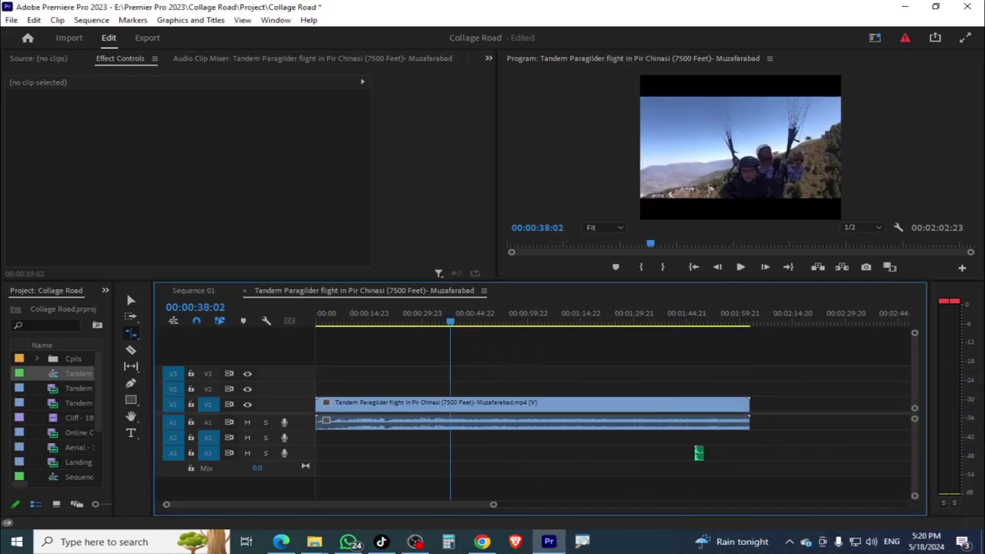
left_click(724, 182)
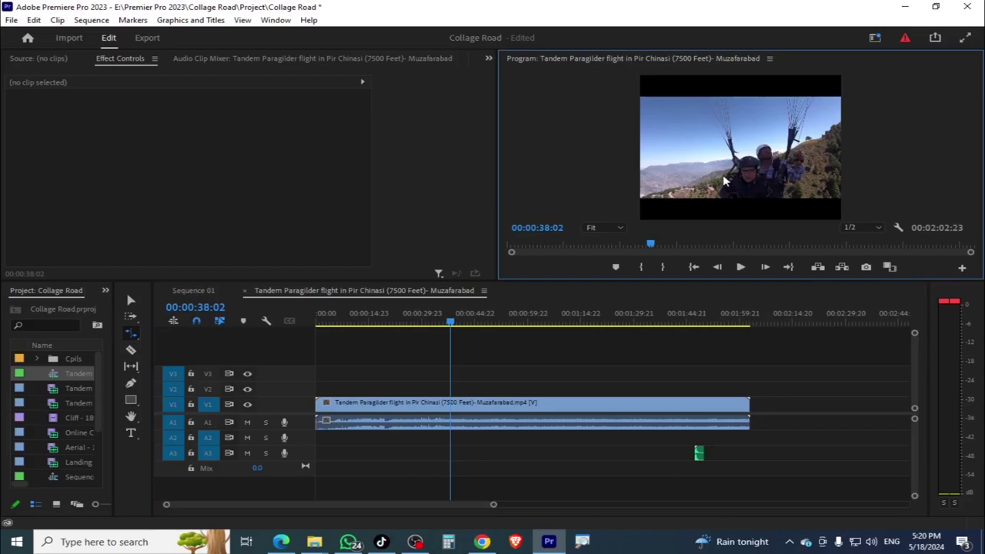
key("ctrl+grave")
key("space")
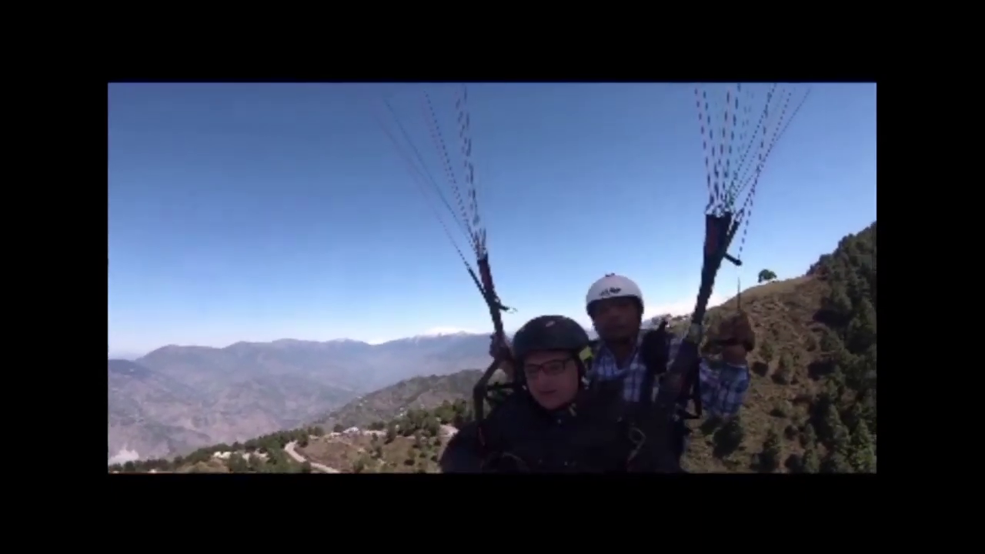
key("ctrl+grave")
key("space")
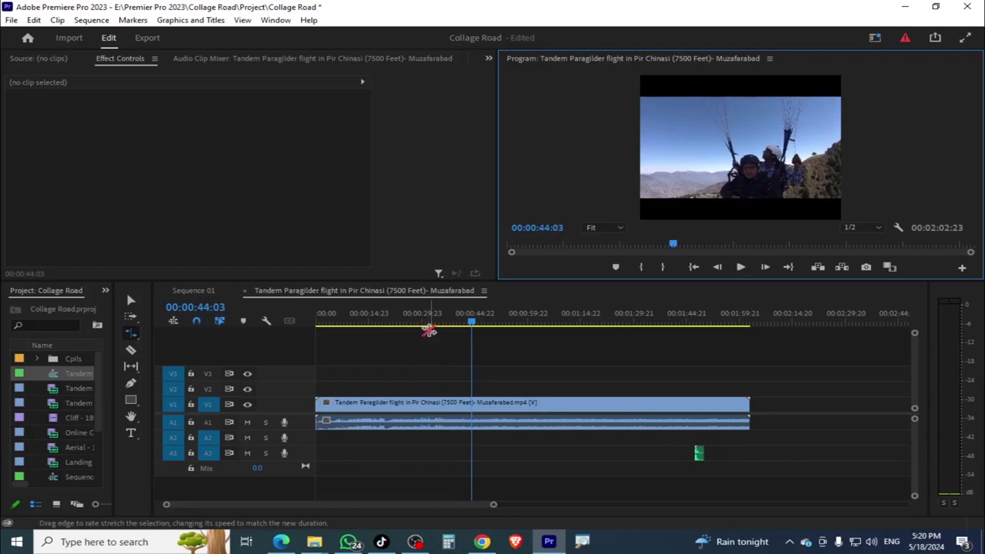
left_click_drag(472, 322, 591, 377)
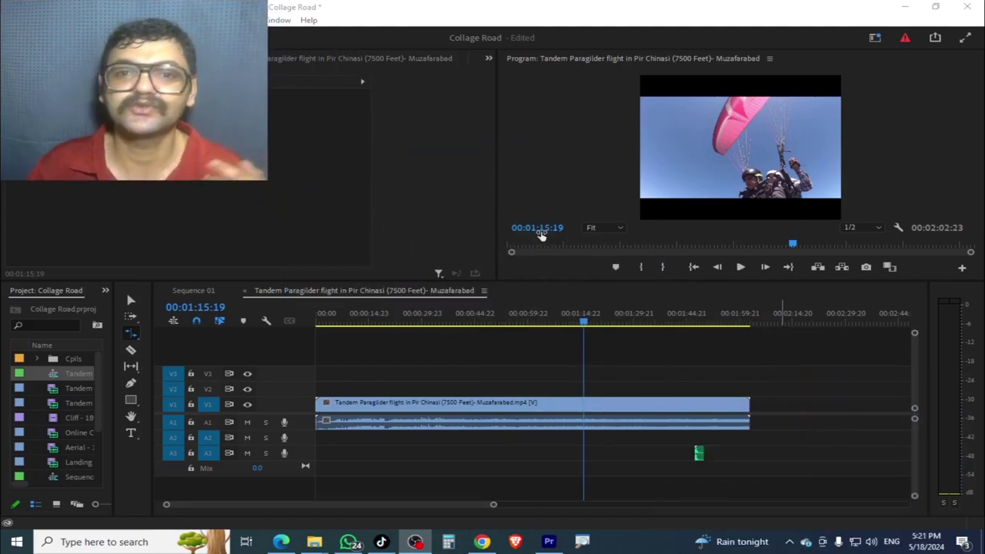
- Zoom in near 00:01:47 and play the short A3 sound clip from about 00:01:40
left_click_drag(686, 322, 697, 322)
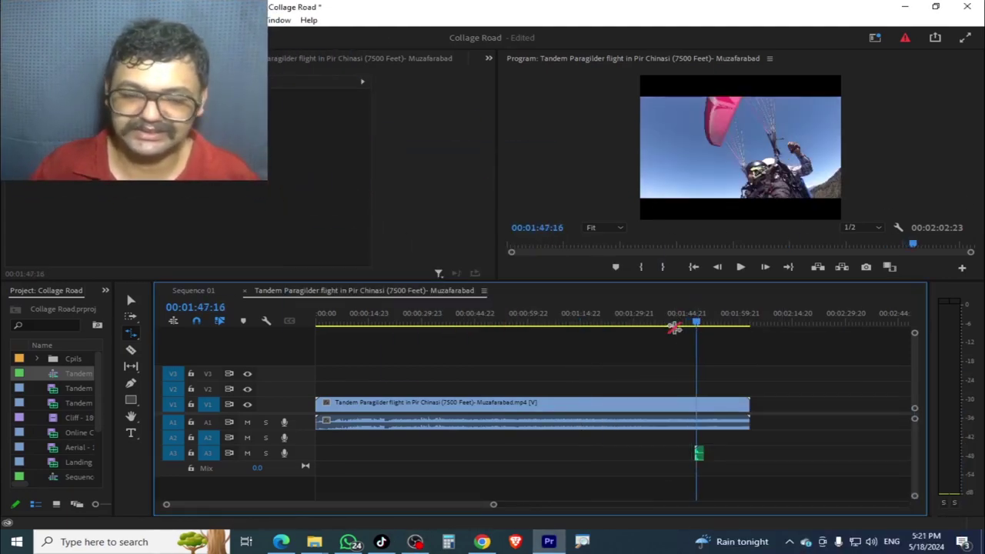
left_click_drag(492, 505, 375, 511)
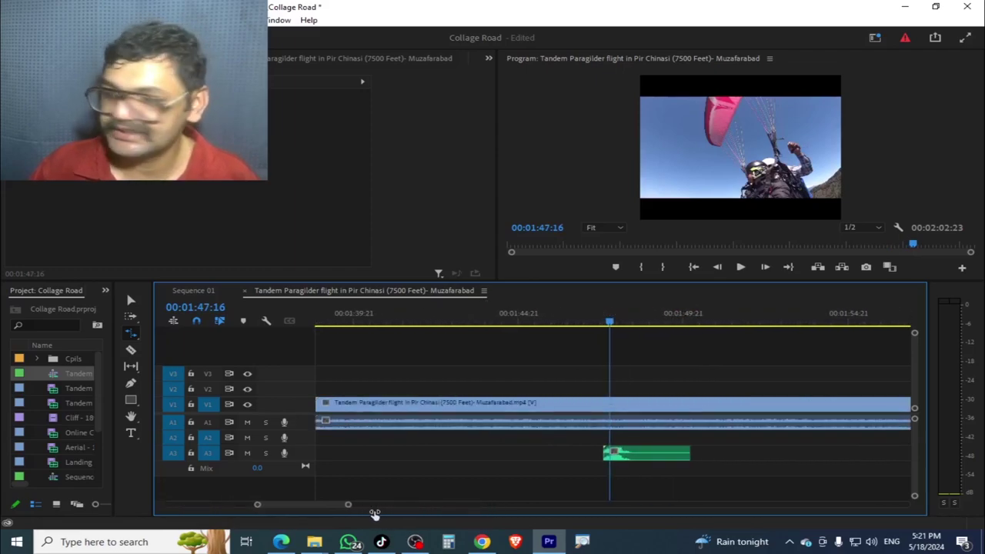
left_click(595, 322)
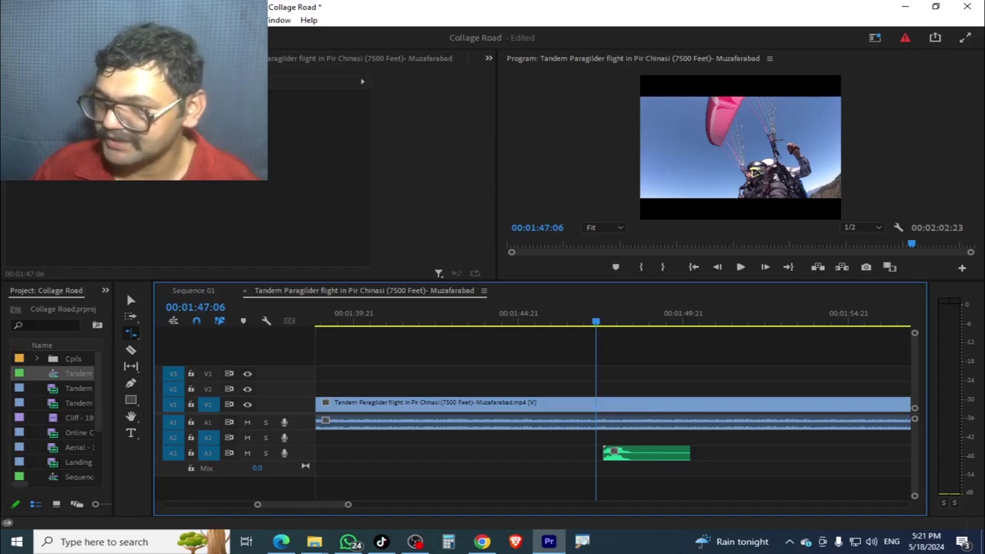
left_click(415, 541)
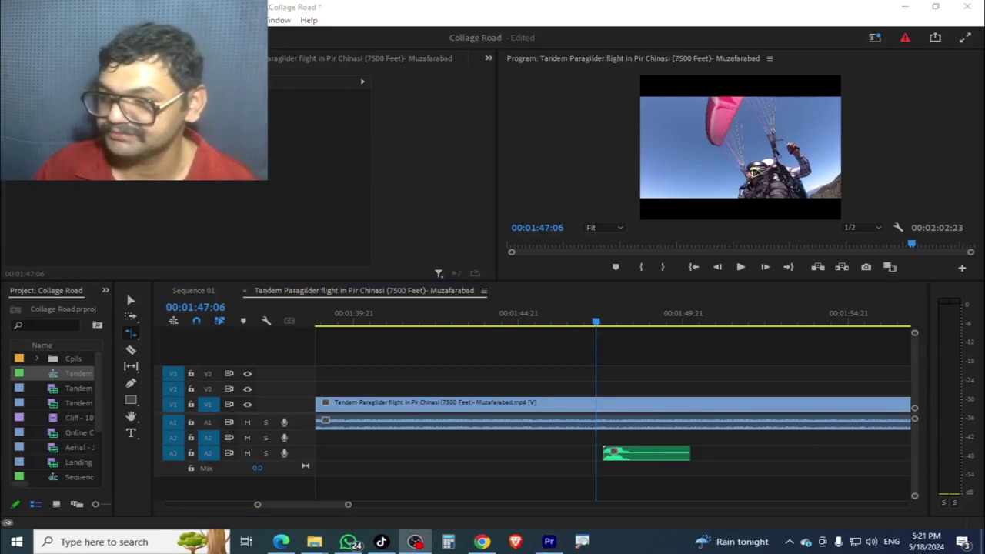
left_click_drag(562, 329, 358, 323)
key("space")
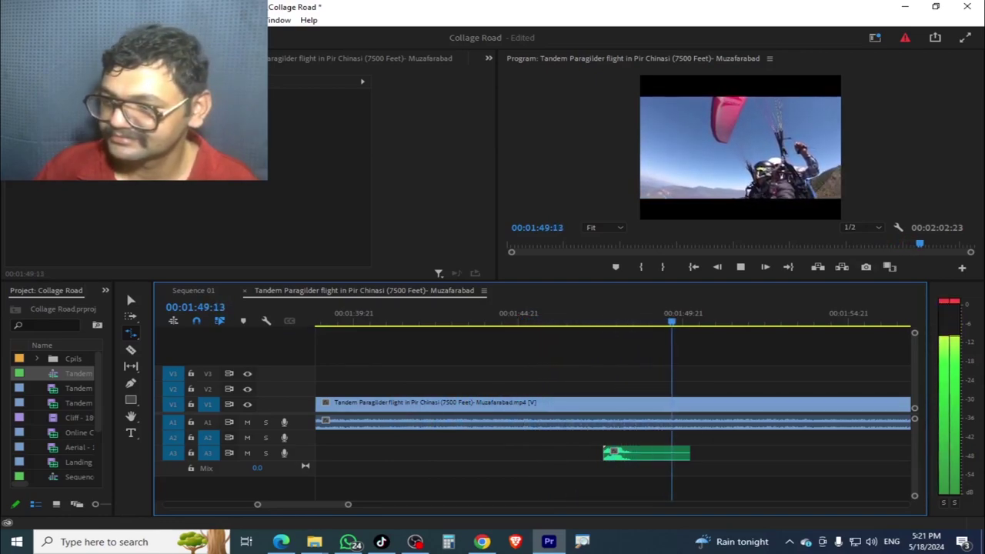
key("space")
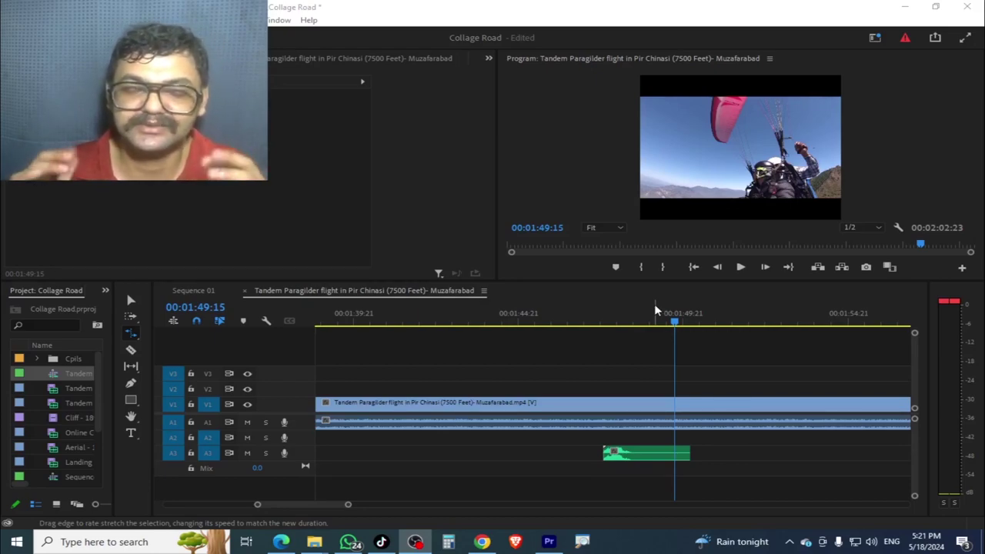
left_click_drag(559, 318, 604, 327)
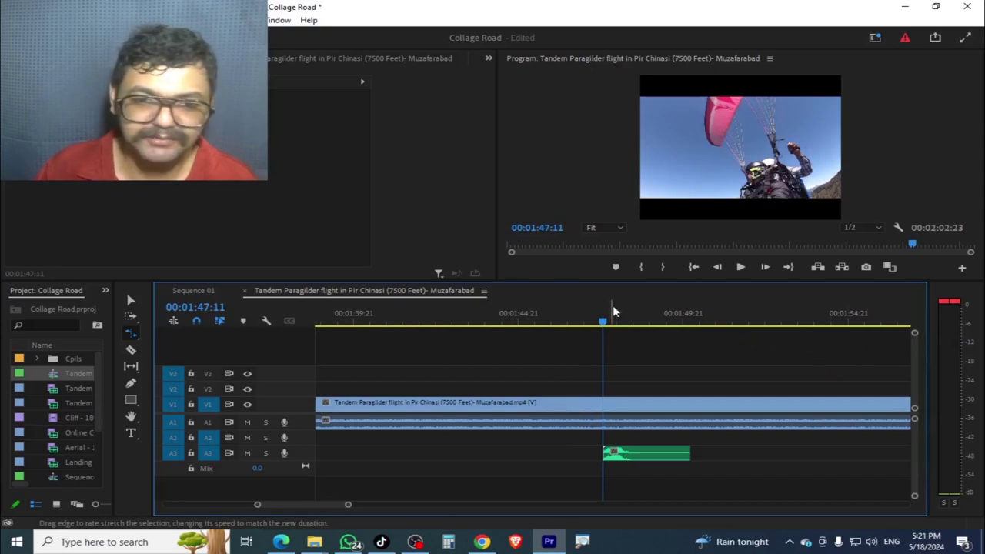
left_click_drag(582, 322, 603, 324)
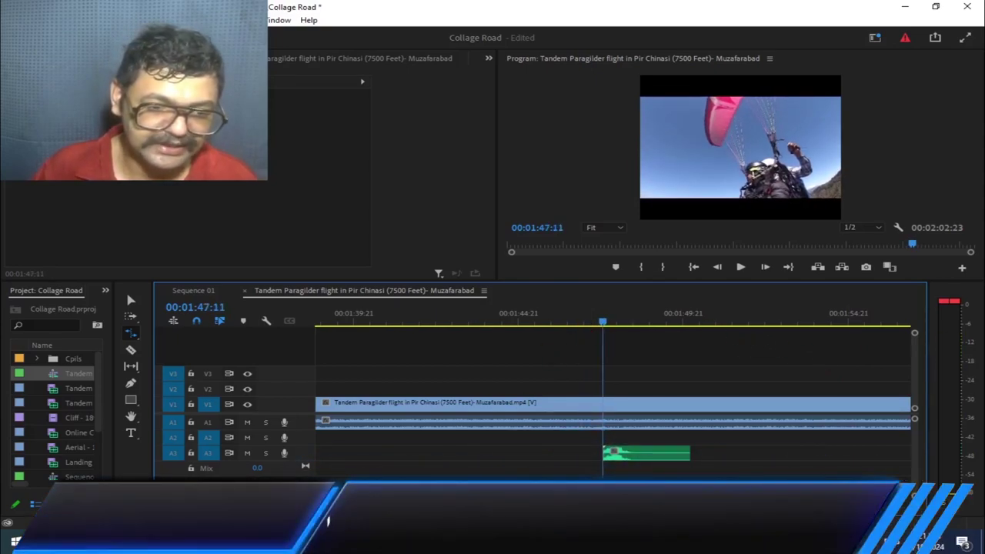
- Zoom in on the Record scratch clip and play it up to 00:01:48:04
key("=")
key("=")
key("=")
key("space")
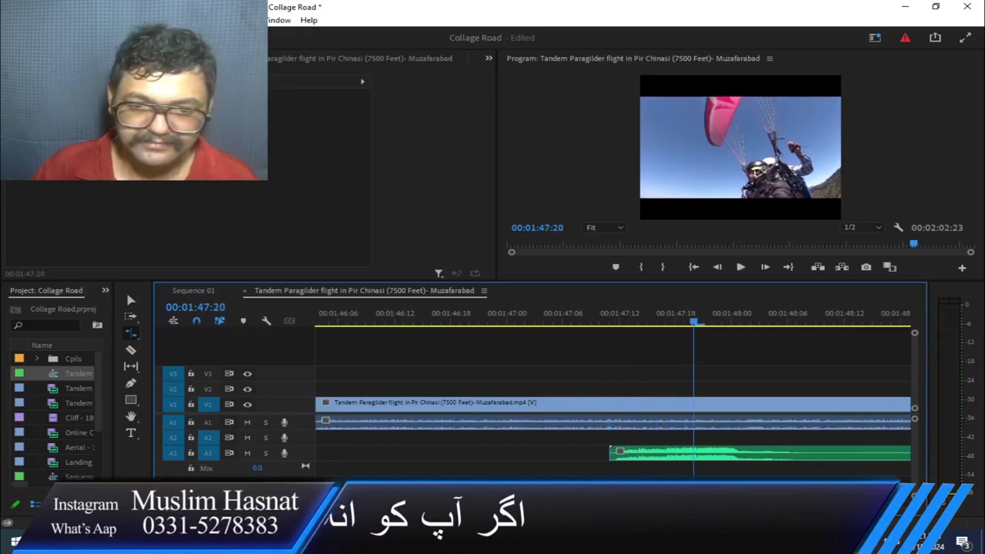
key("space")
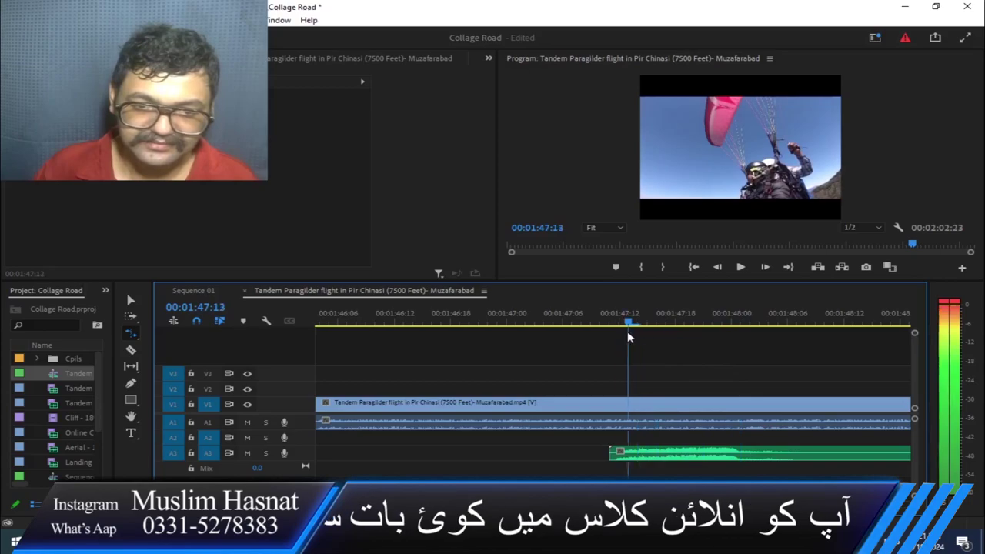
left_click_drag(737, 321, 611, 331)
key("space")
key("space")
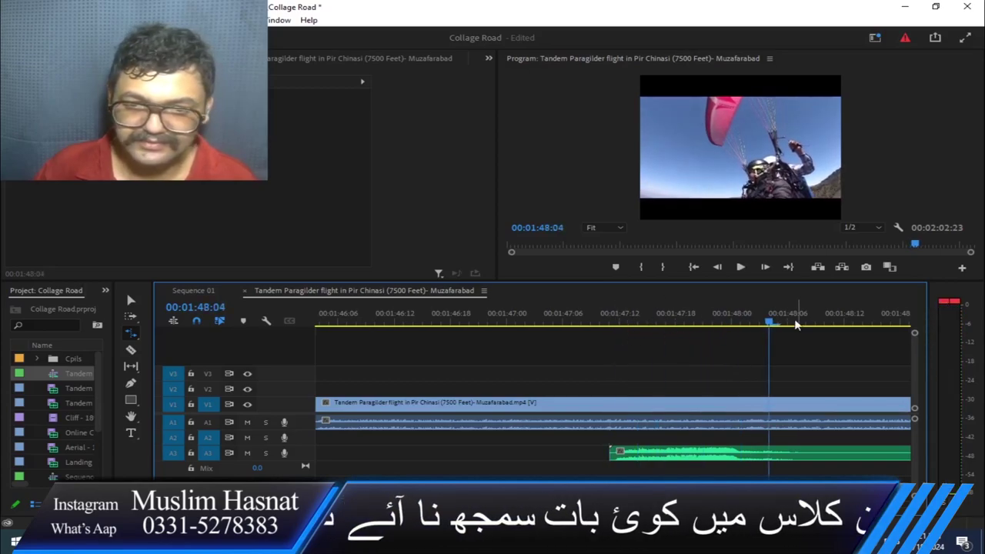
- Razor the Record scratch audio at 00:01:48:04 and delete the piece after the cut
key("c")
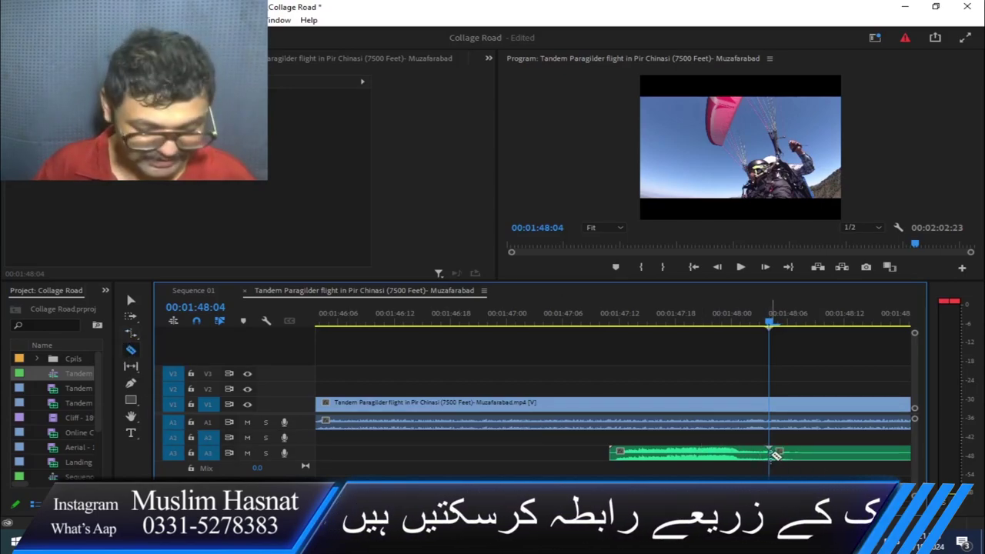
key("v")
left_click(827, 457)
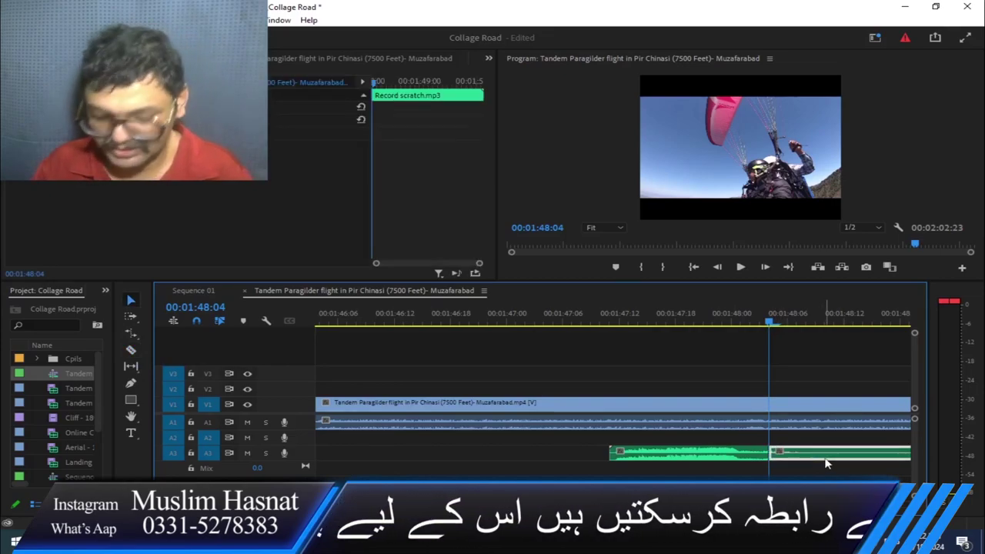
key("Delete")
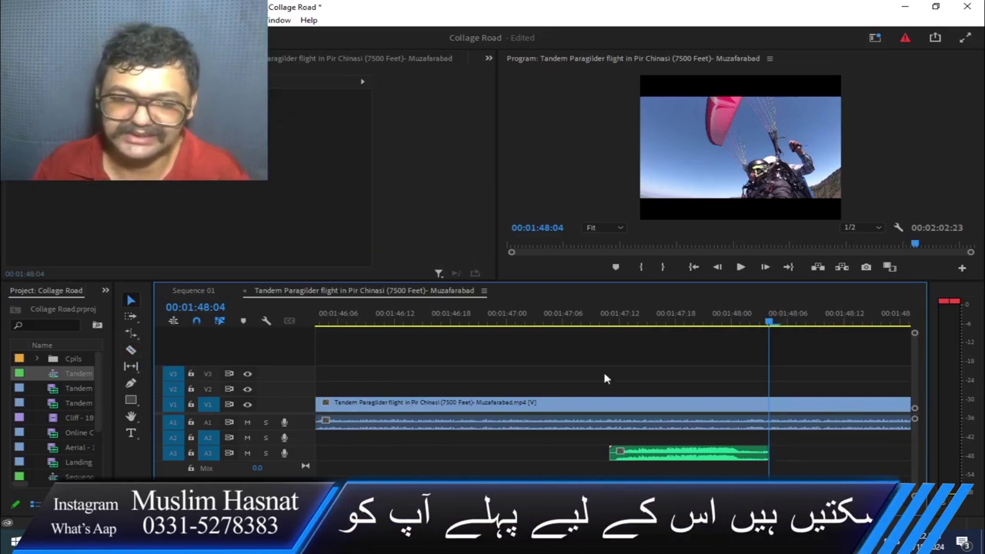
- Play back the shortened sound effect from about 00:01:47:10
left_click(602, 318)
key("space")
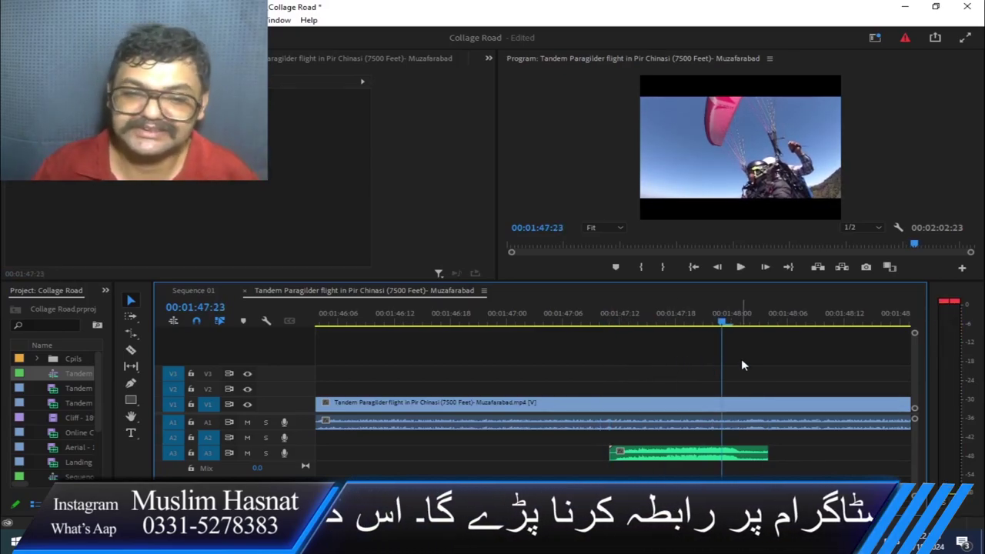
left_click(619, 315)
key("space")
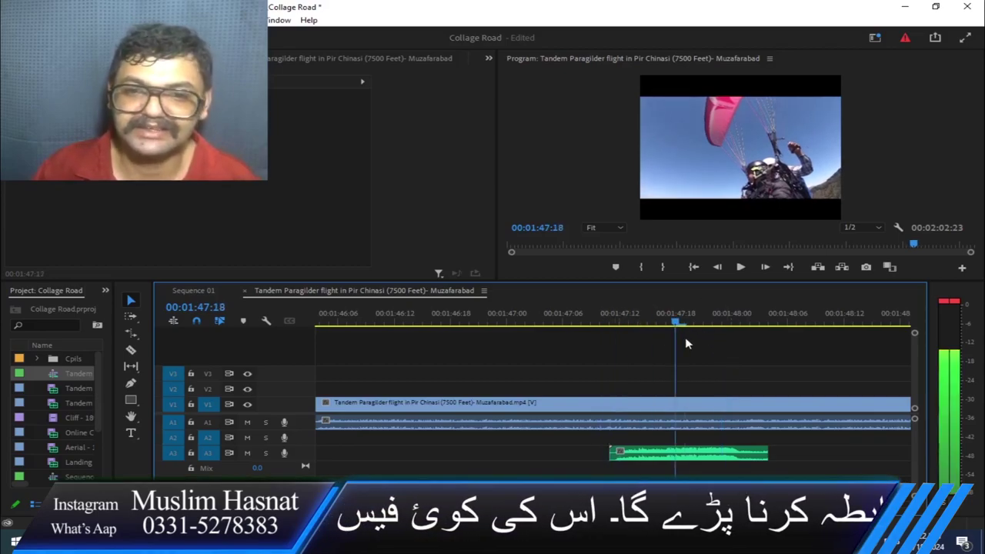
left_click(620, 317)
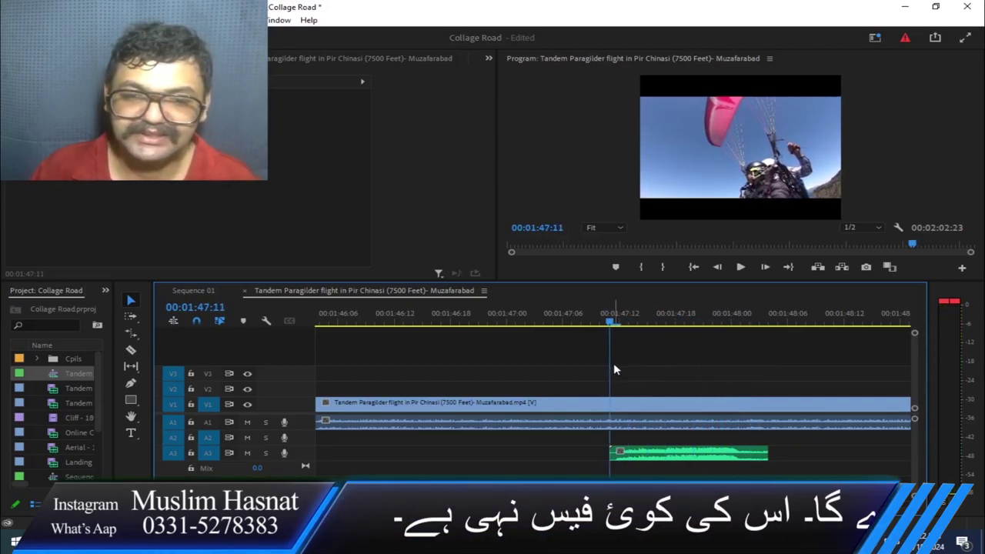
key("space")
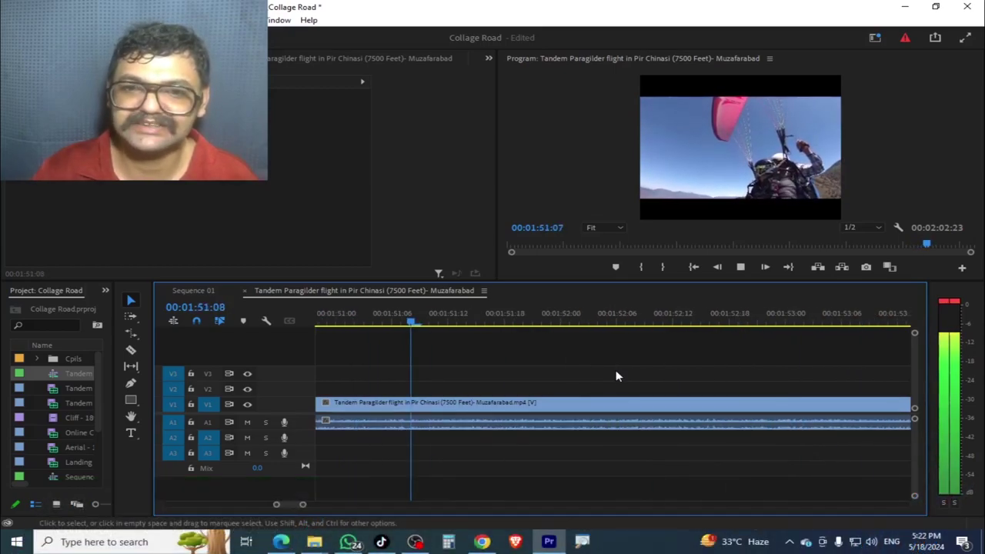
- Find the record-scratch start at 00:00:12:01 on the zoomed-out timeline and preview it
key("space")
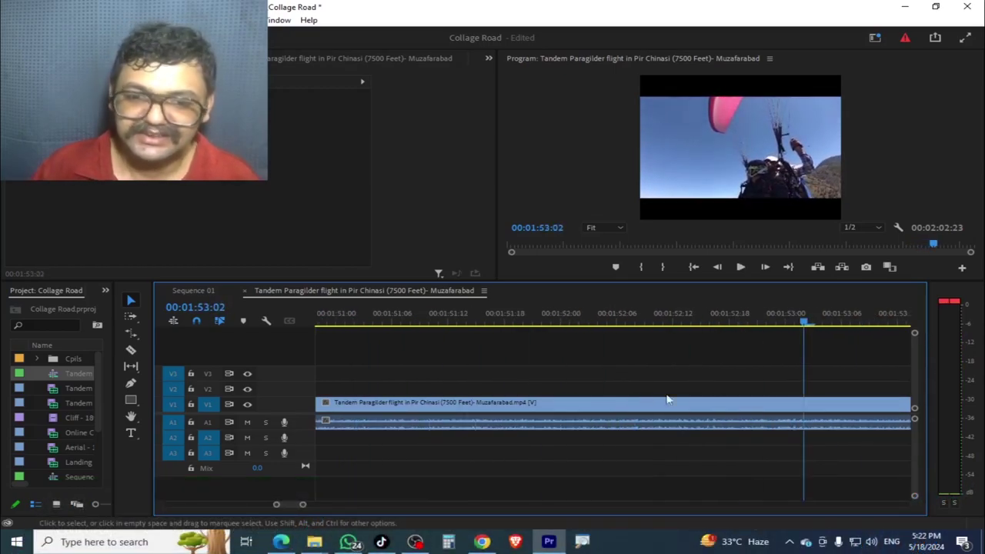
left_click_drag(303, 504, 357, 523)
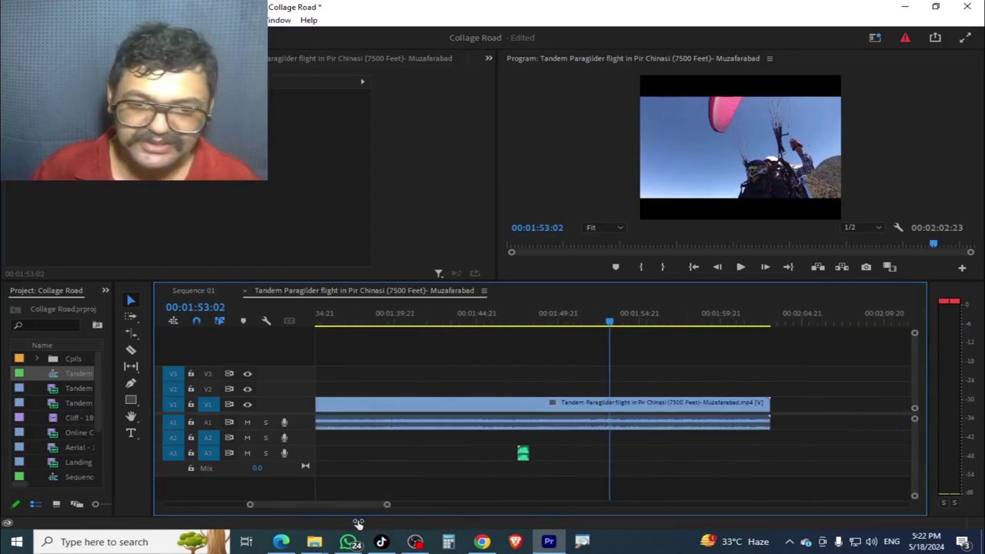
left_click_drag(608, 324, 723, 355)
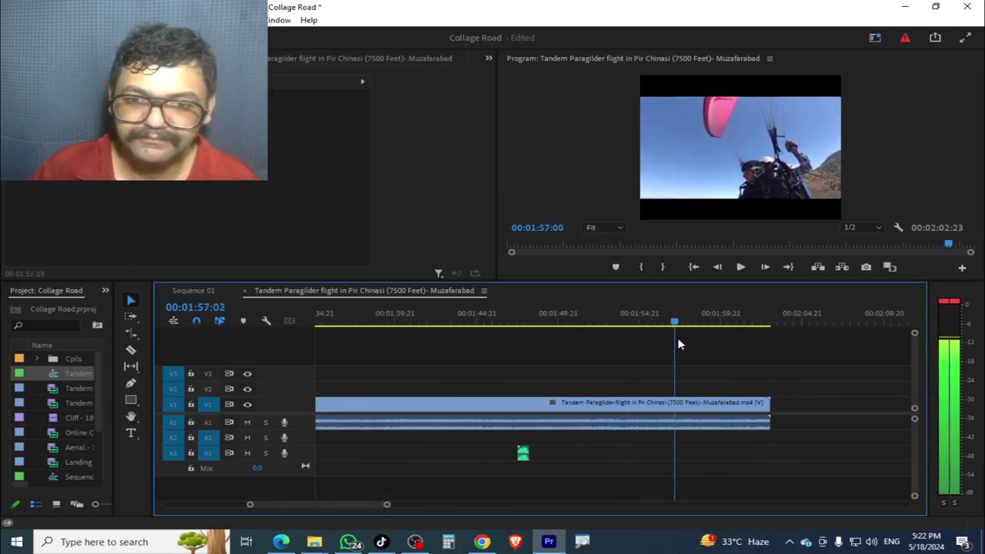
mouse_move(539, 368)
left_mouse_down()
mouse_move(163, 400)
mouse_move(875, 475)
mouse_move(538, 477)
left_mouse_up()
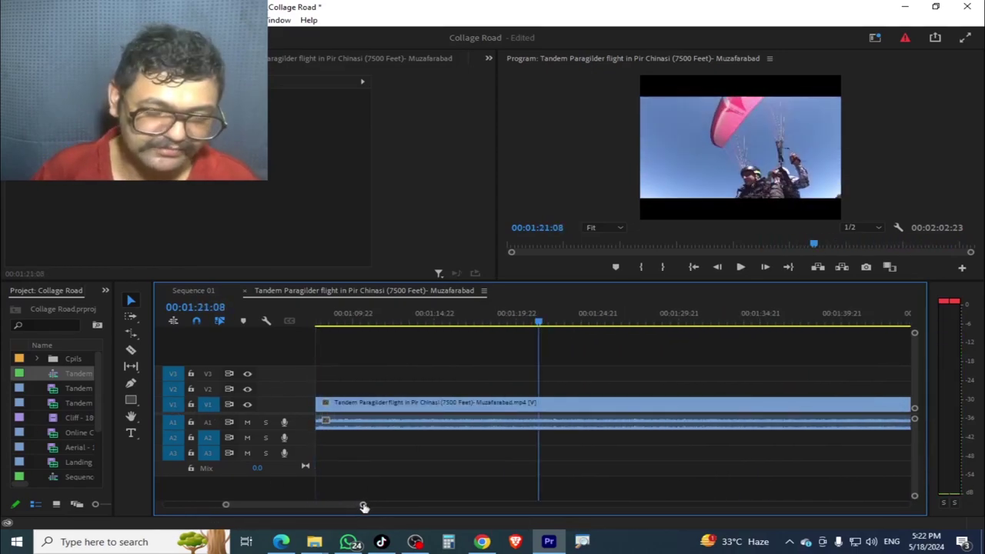
left_click_drag(362, 504, 497, 504)
left_click(319, 323)
left_click_drag(325, 323, 359, 329)
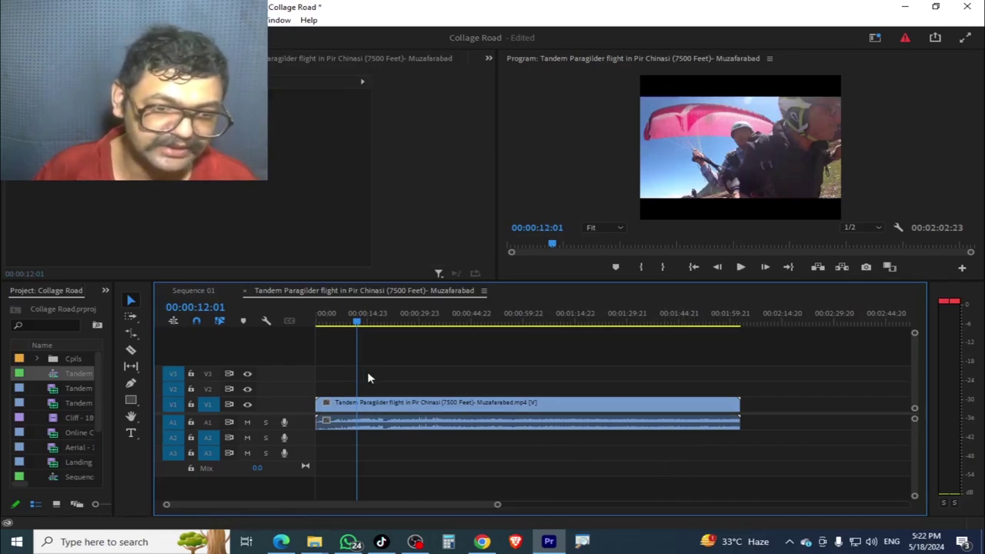
left_click_drag(497, 505, 304, 505)
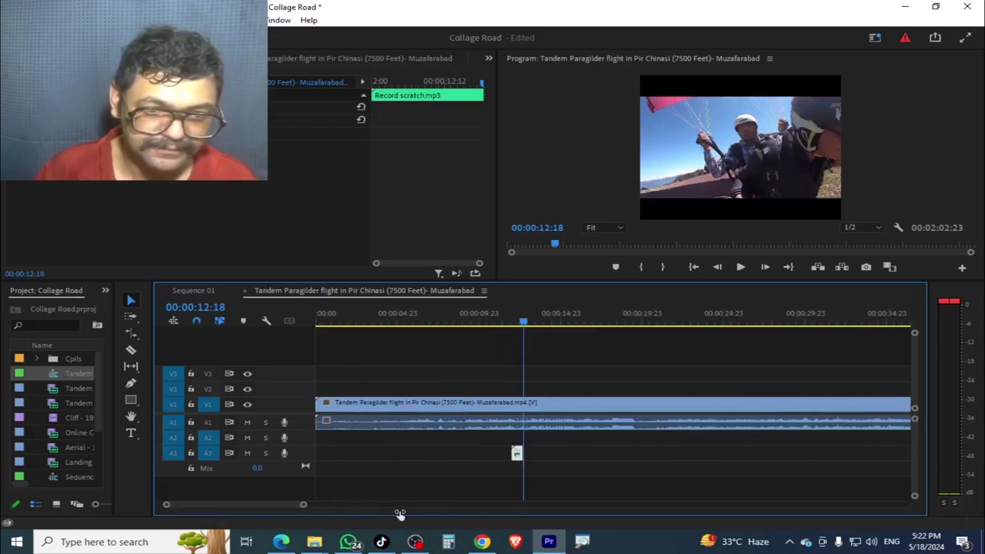
left_click_drag(504, 322, 514, 322)
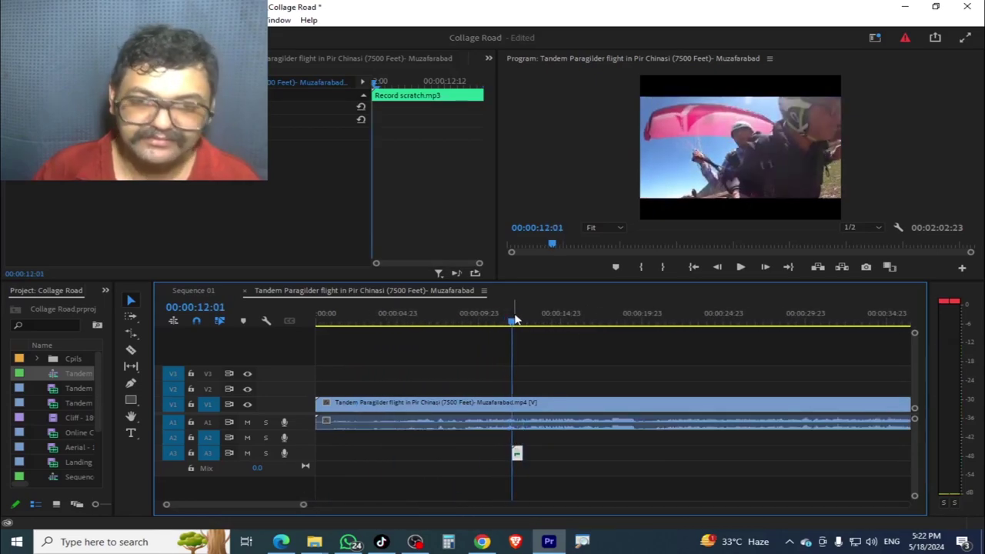
key("space")
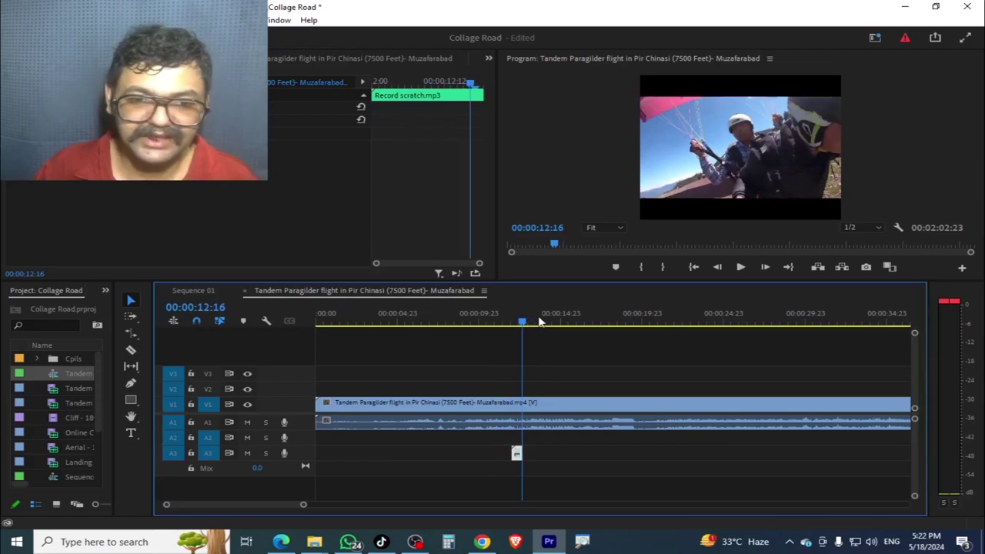
- Zoom in at the record scratch, park at 00:00:12:01 and select the paragliding clip
left_click(498, 320)
left_click_drag(501, 321, 515, 322)
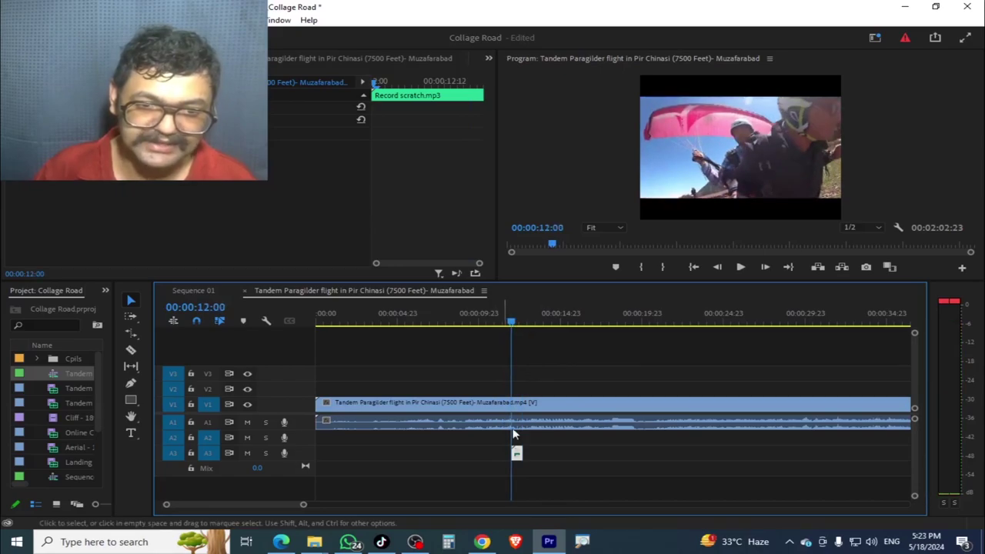
left_click_drag(305, 507, 264, 506)
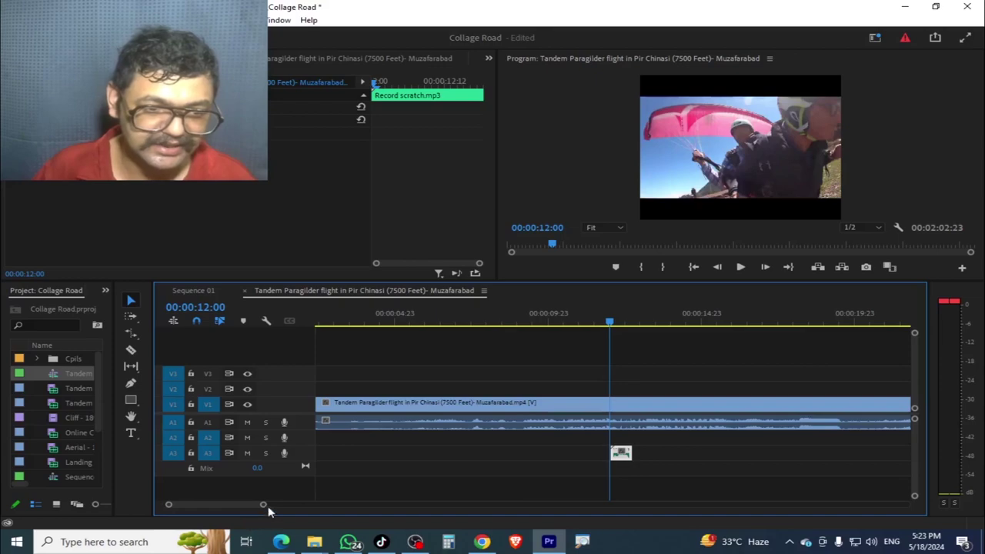
left_click_drag(264, 505, 206, 506)
left_click(624, 323)
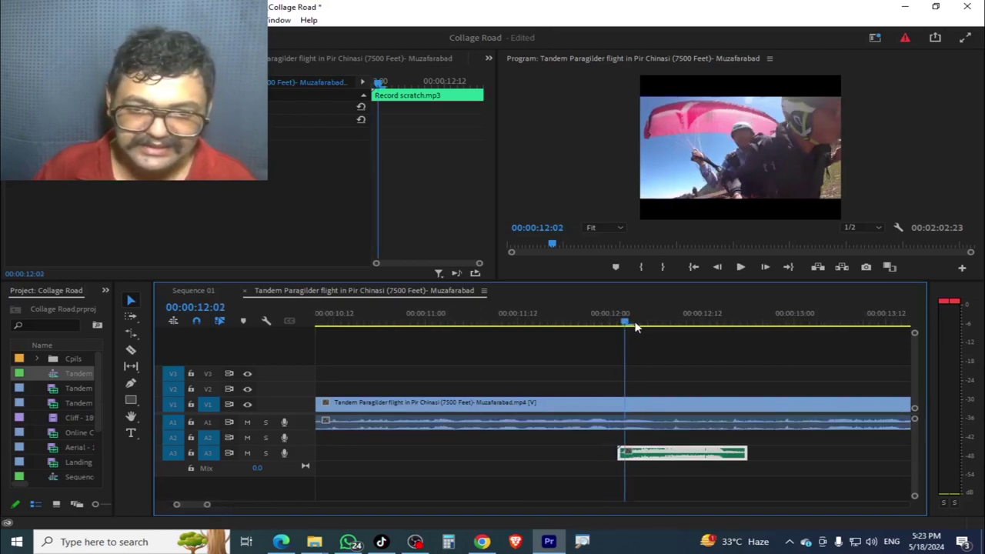
left_click(618, 323)
left_click(630, 404)
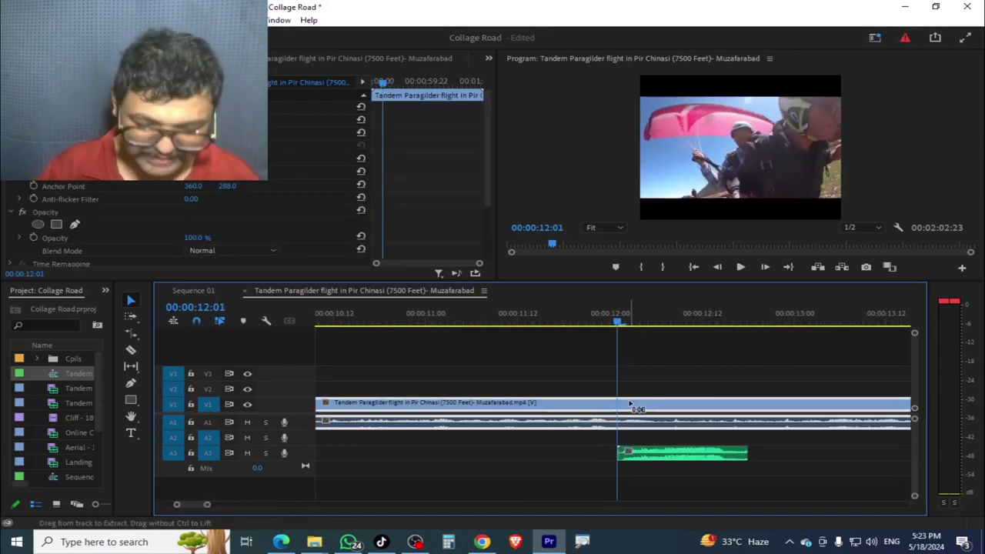
- Razor the V1 paragliding clip at 00:00:12:01 and scrub across the cut to check it
key("c")
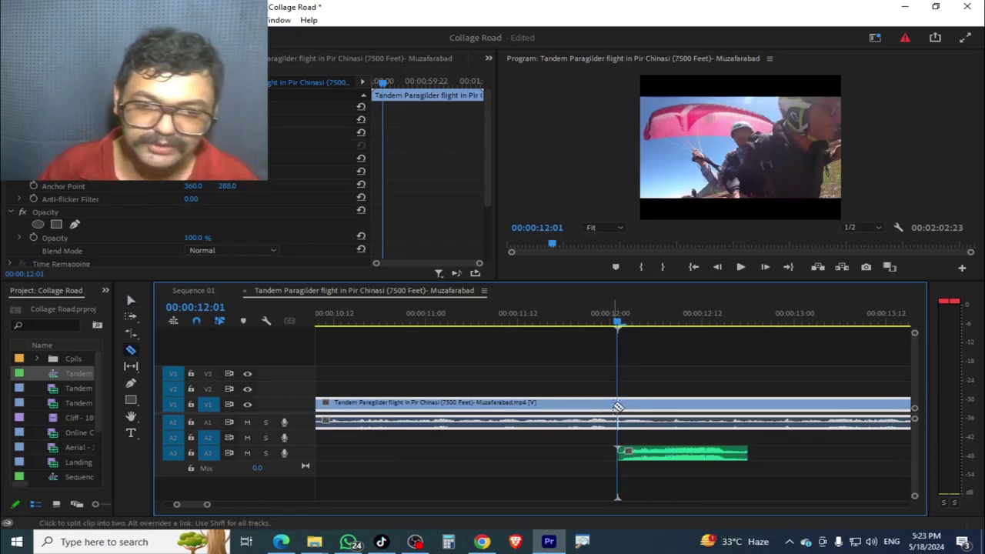
left_click(618, 404)
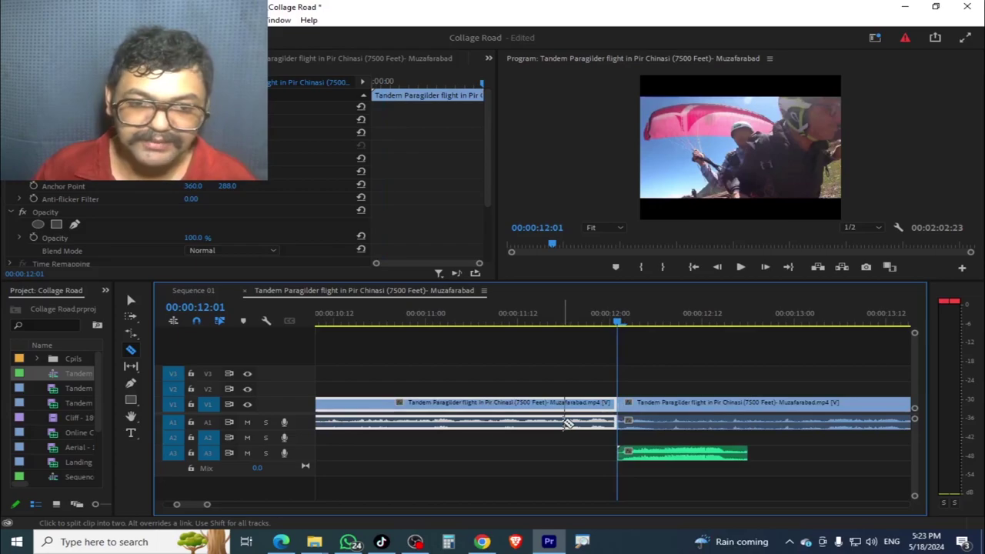
left_click_drag(453, 322, 558, 372)
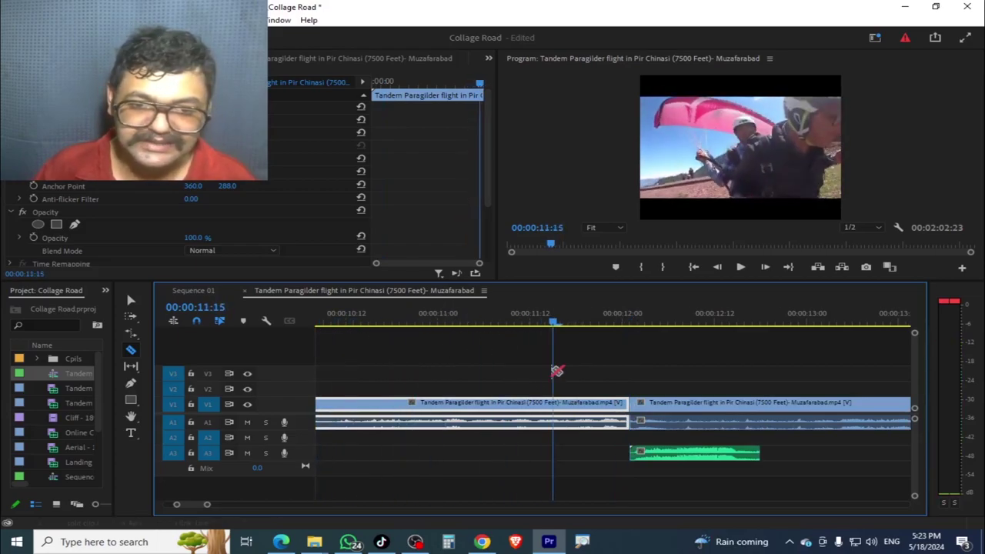
left_click_drag(620, 318, 652, 324)
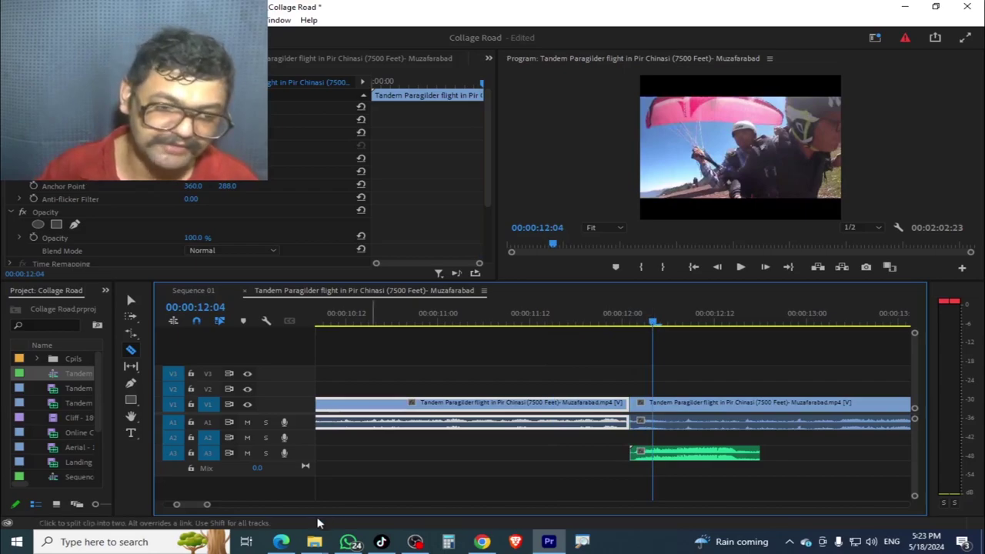
left_click_drag(207, 505, 362, 504)
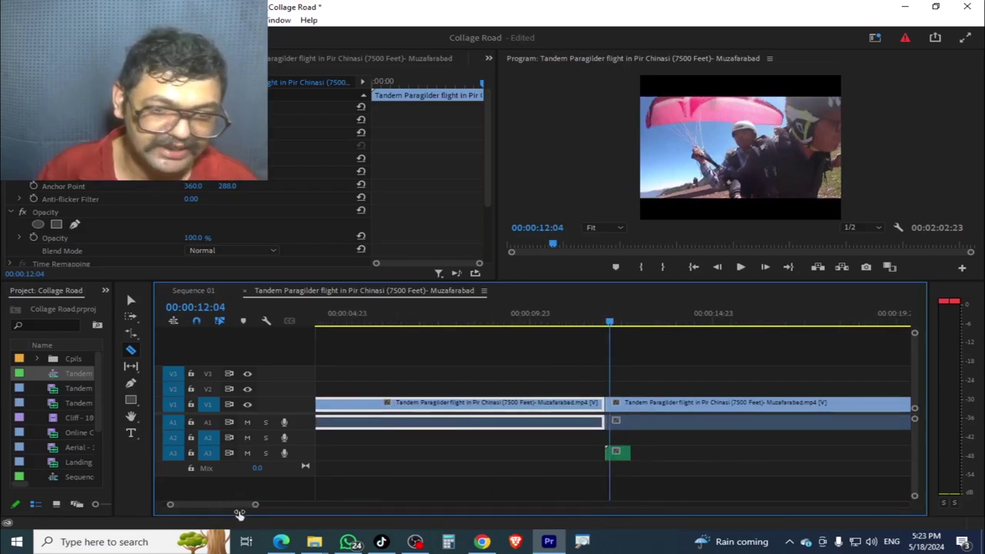
- Set the second paragliding piece to 50% in Speed/Duration and play it back
key("v")
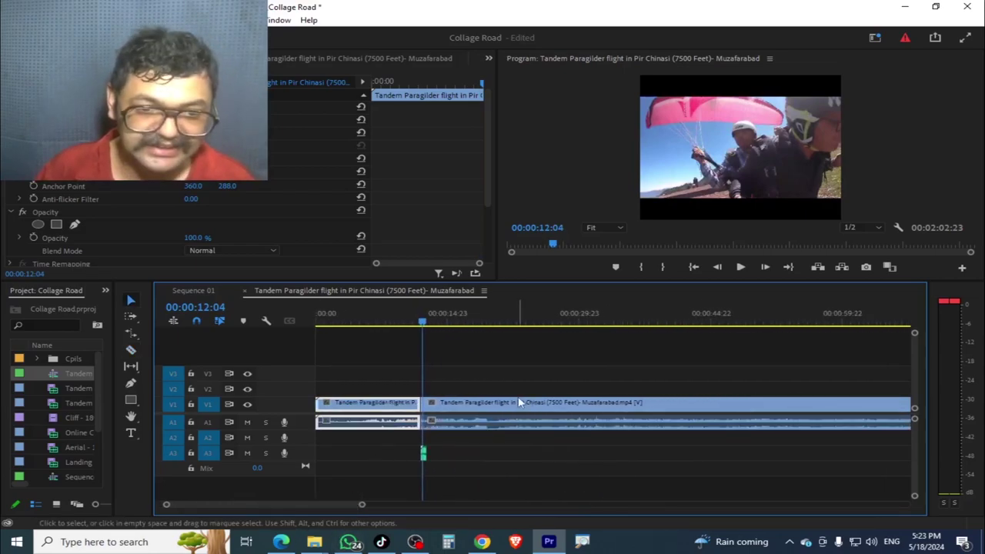
left_click(519, 402)
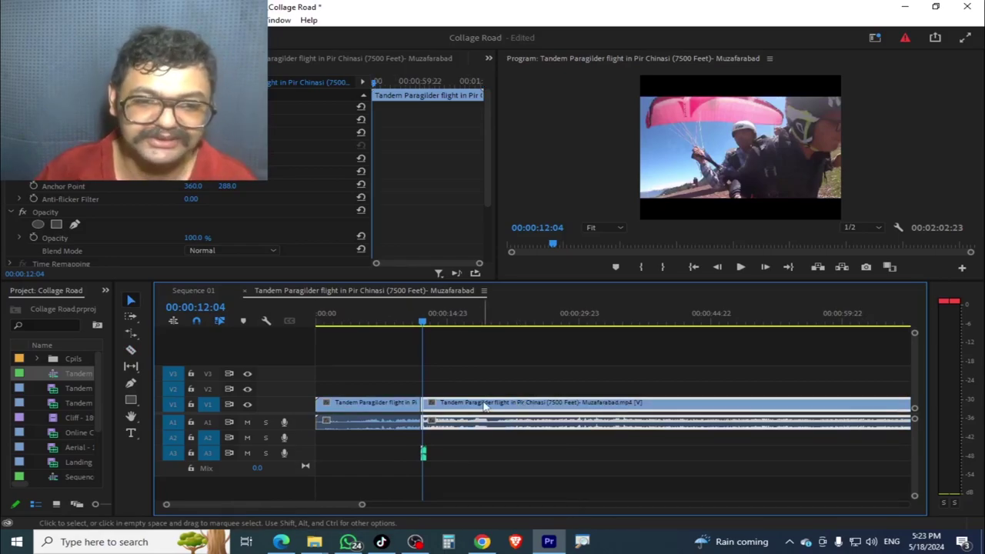
right_click(485, 405)
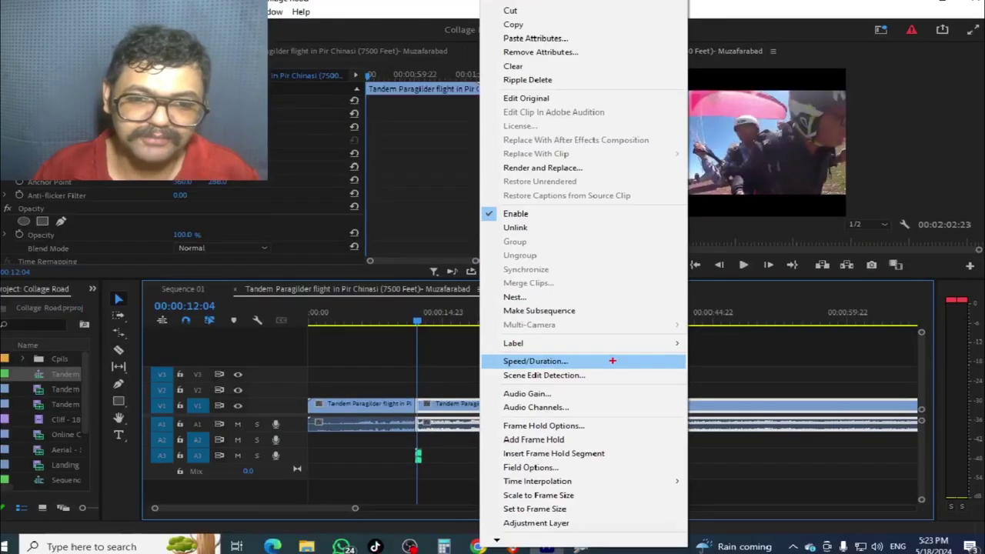
left_click(608, 361)
left_click(522, 333)
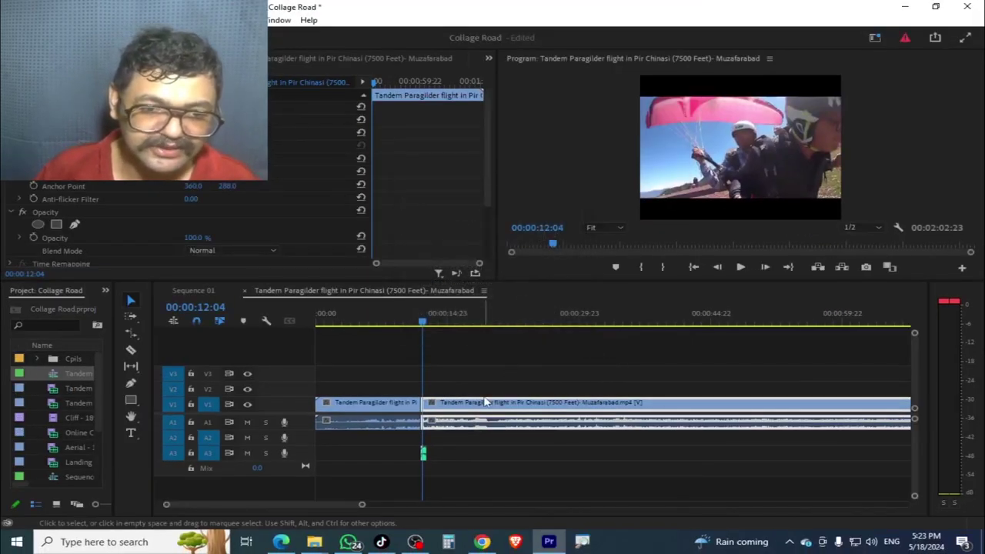
right_click(485, 402)
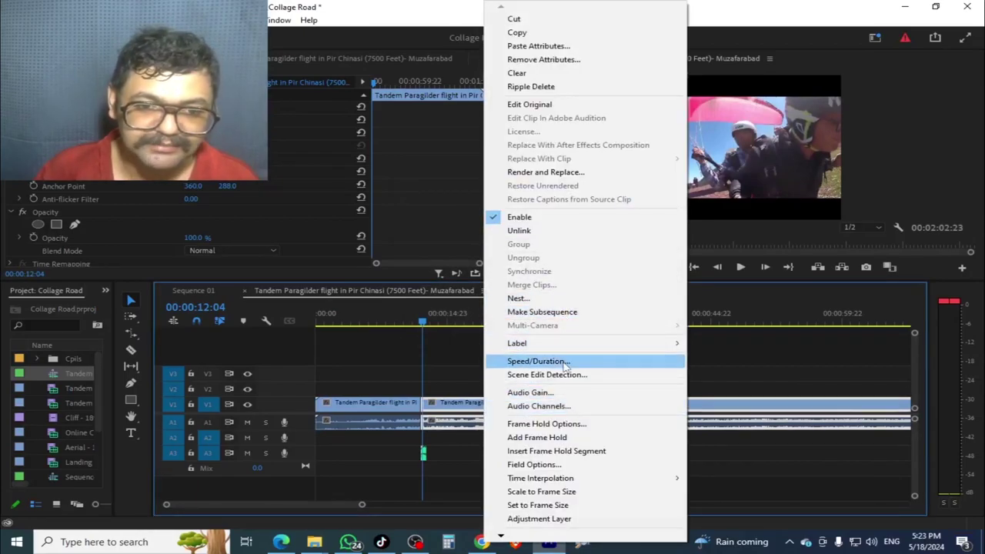
left_click(538, 361)
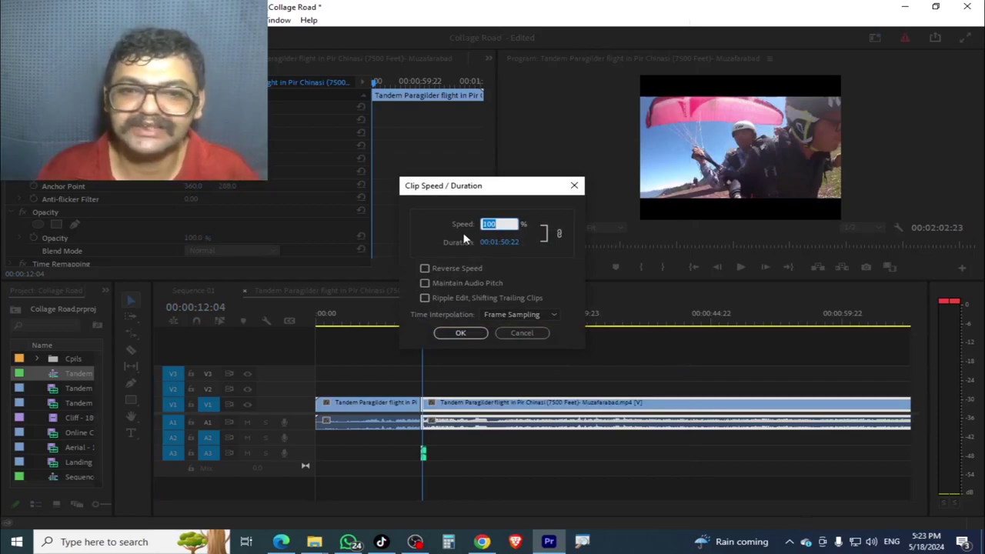
type("50")
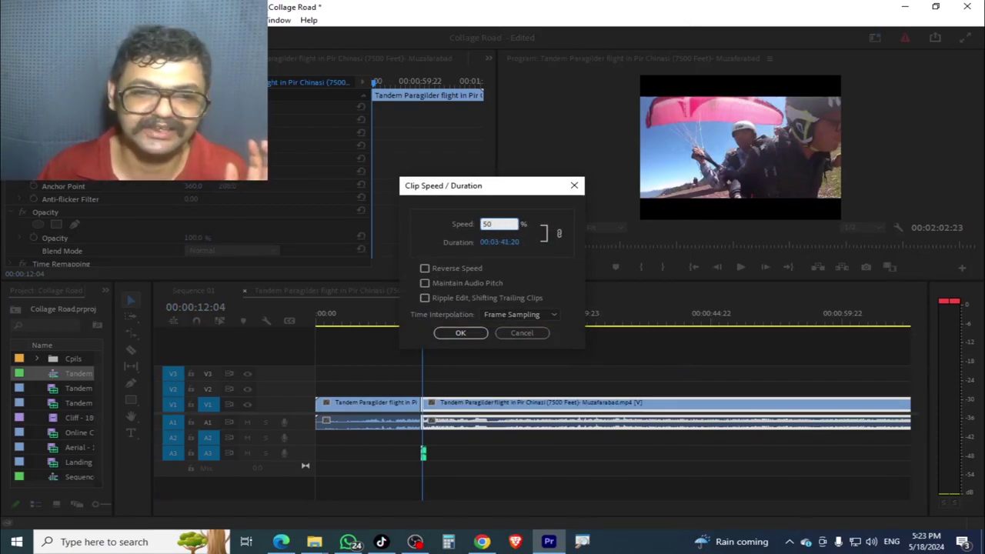
key("Return")
key("space")
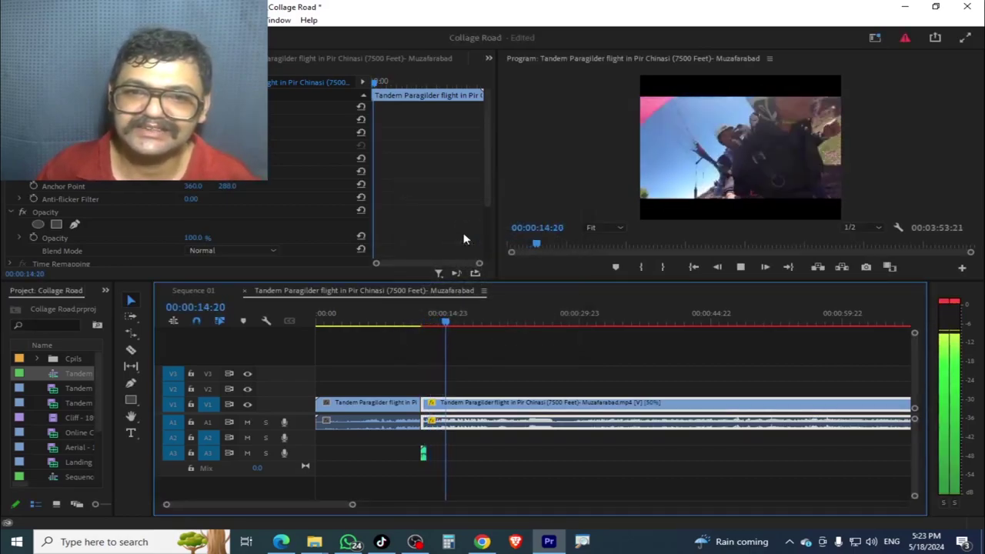
- Stop playback at 00:00:15:15 and make the second paragliding clip a subsequence
key("space")
key("alt+e")
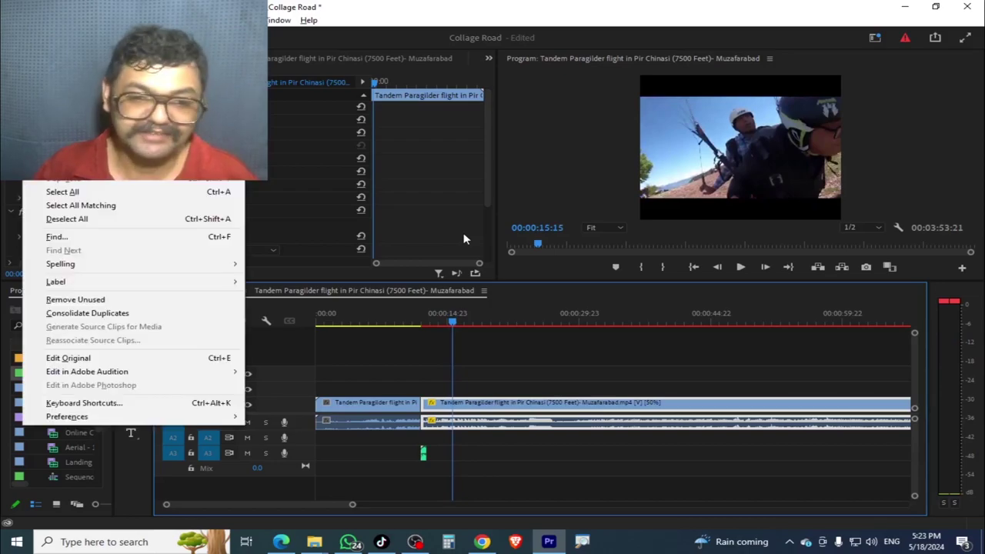
left_click(533, 401)
right_click(528, 401)
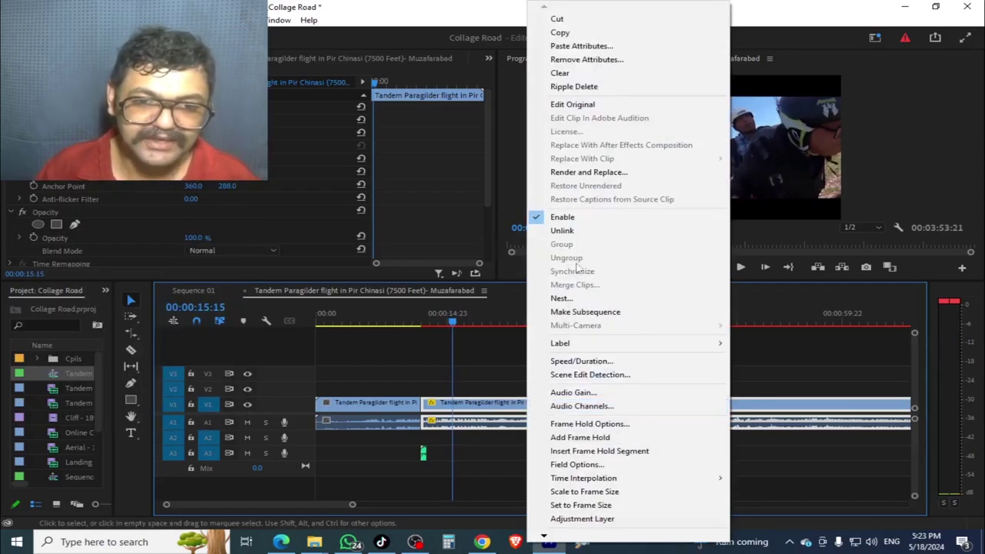
left_click(593, 313)
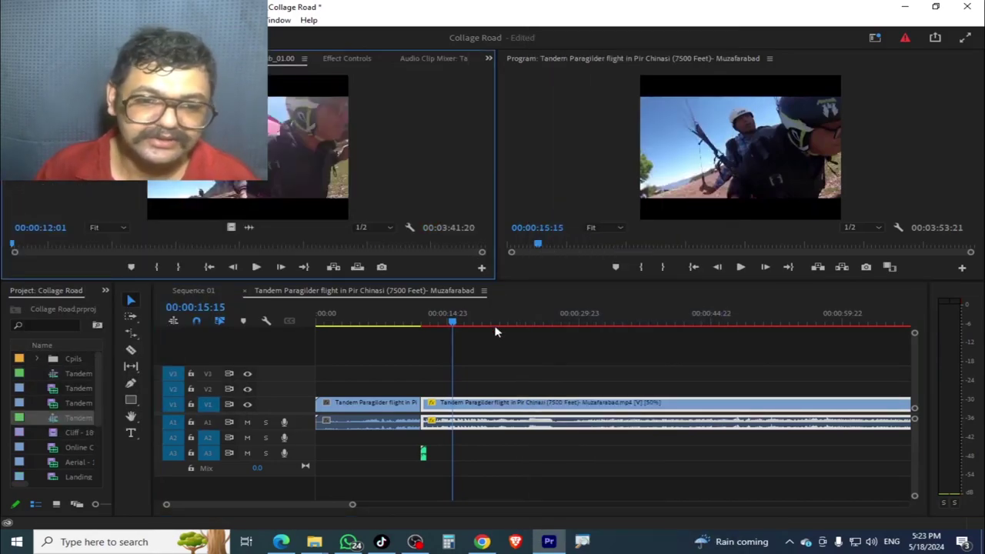
- Set the flight clip's speed to 200% and preview it from 00:00:13:11
right_click(492, 403)
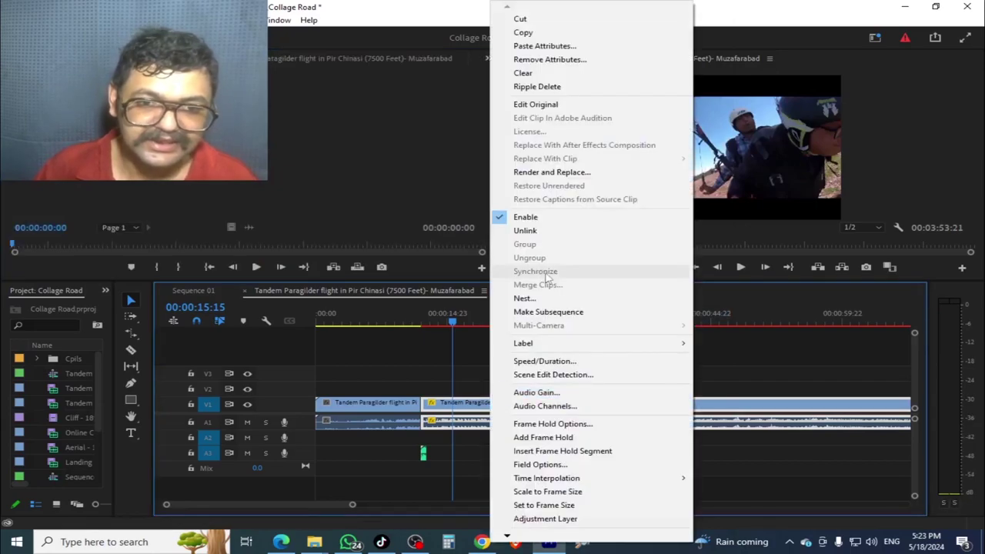
left_click(551, 360)
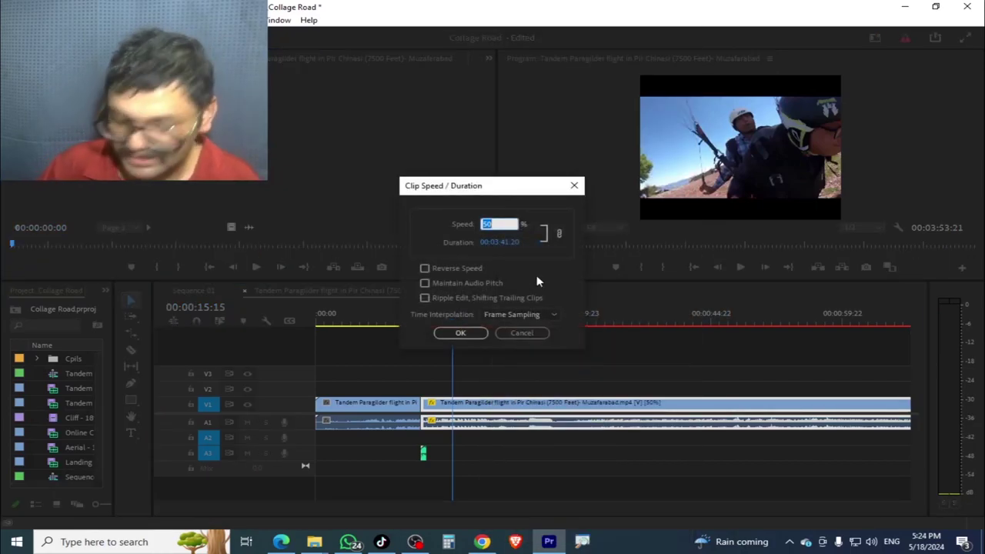
type("100")
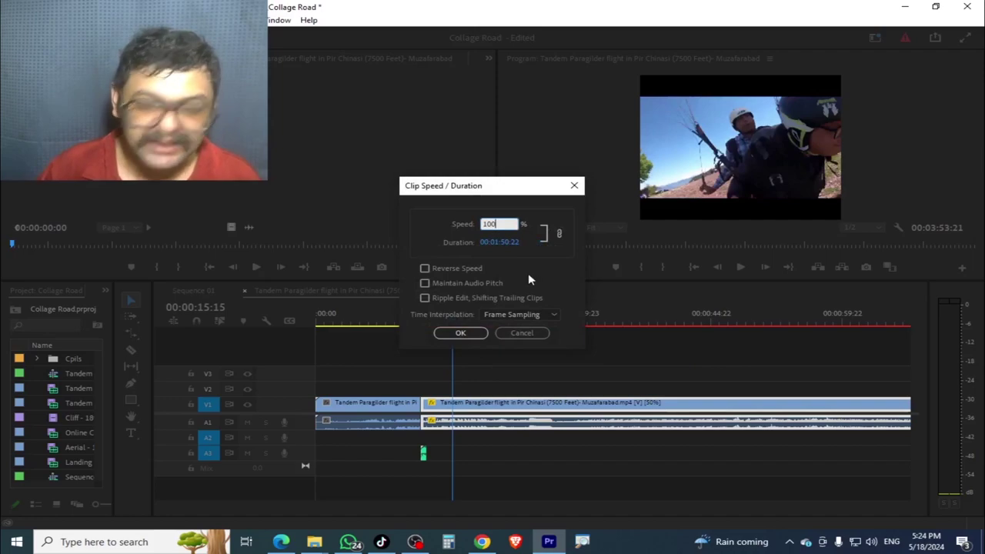
key("BackSpace")
key("BackSpace")
key("Tab")
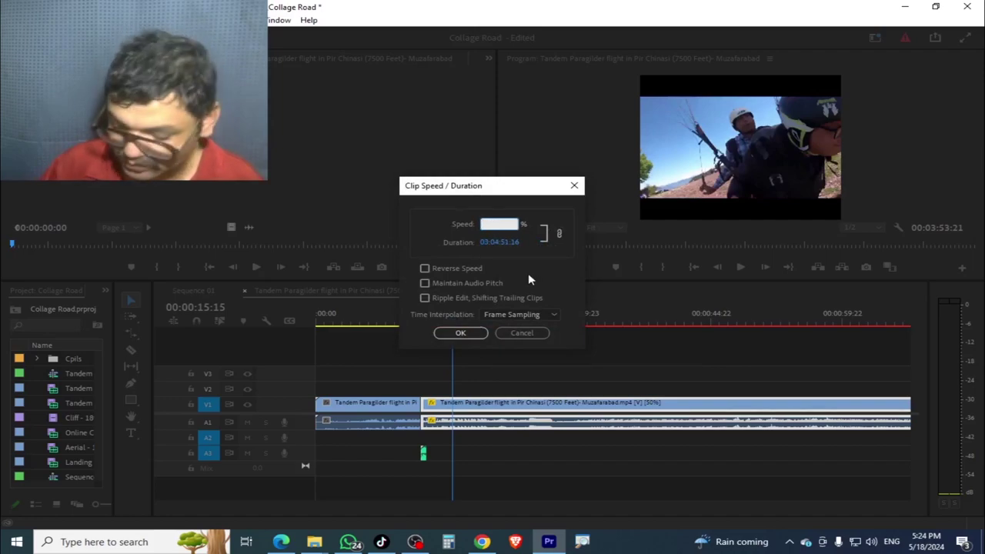
type("200")
key("Return")
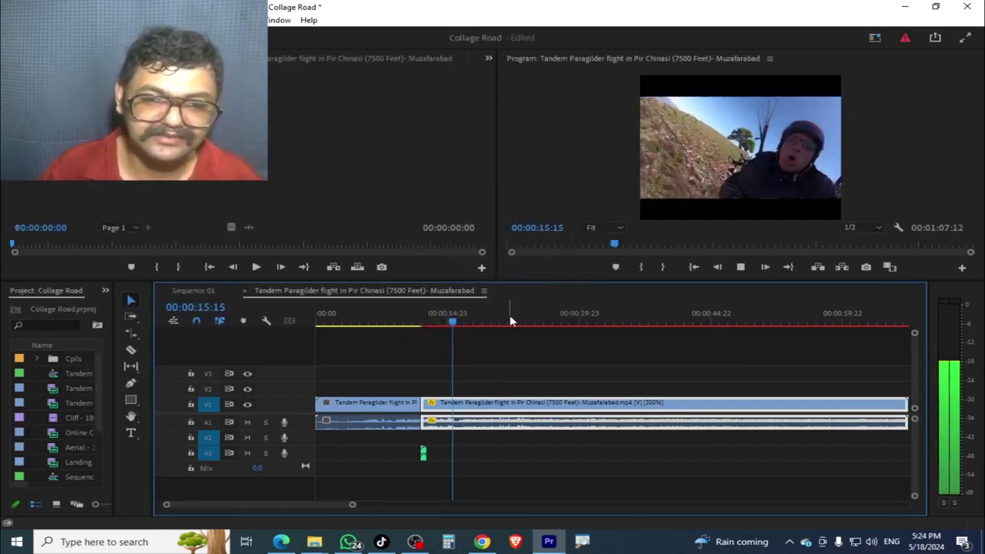
left_click(435, 323)
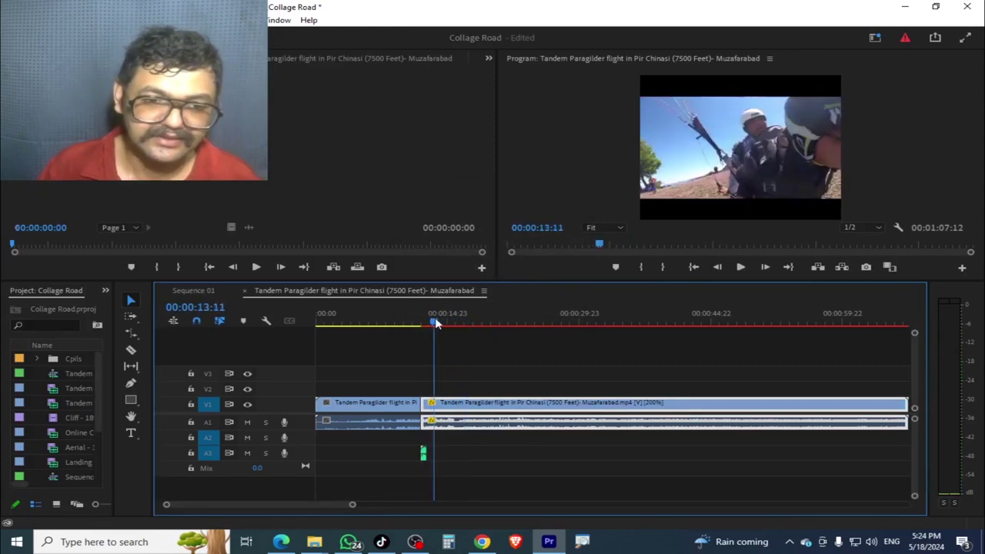
key("space")
key("space")
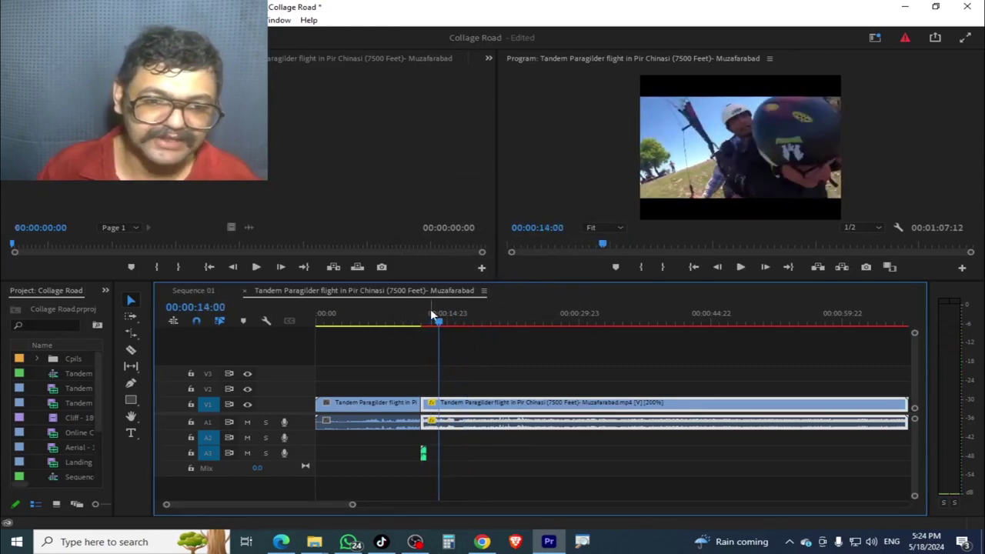
- Return the flight clip's speed to 100% in Speed/Duration
left_click(420, 317)
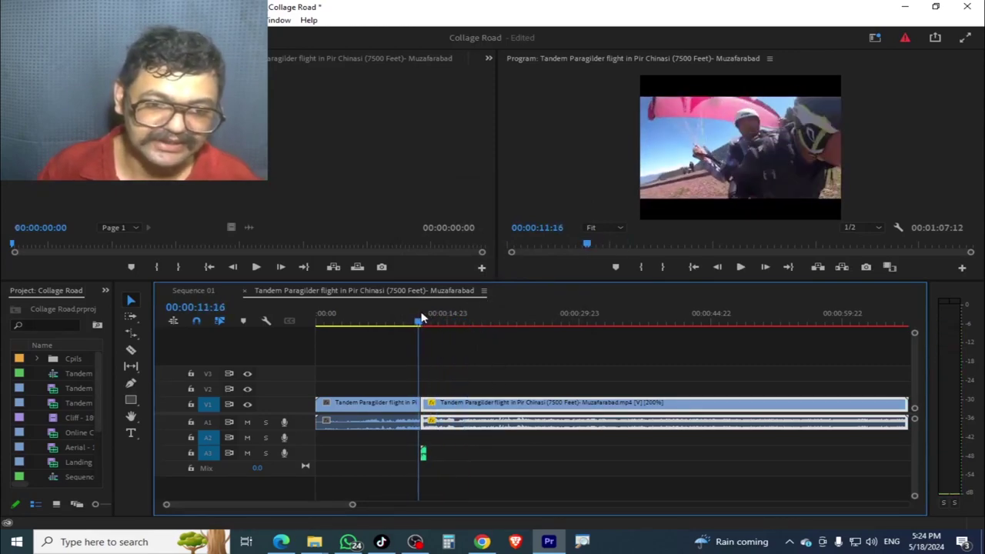
right_click(485, 408)
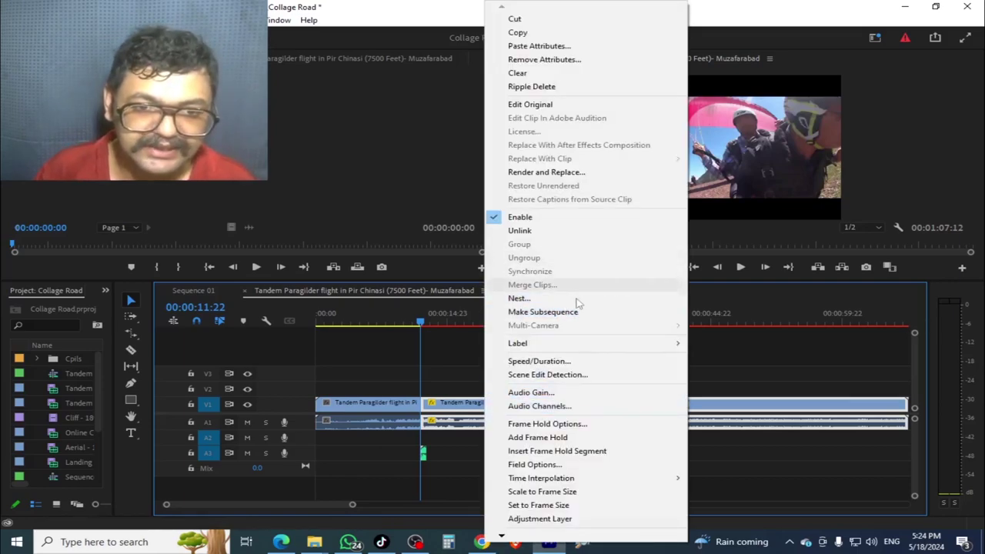
left_click(564, 362)
type("100")
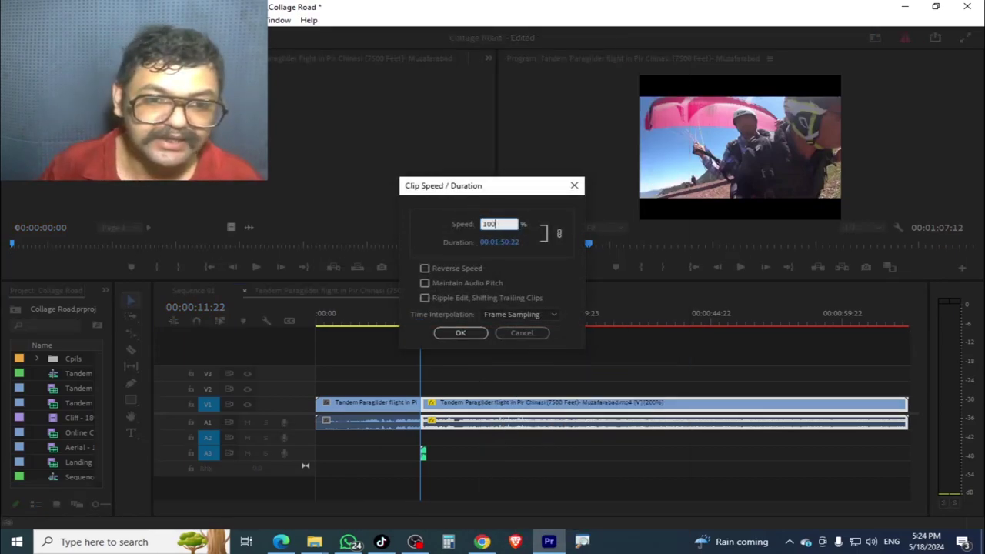
key("Return")
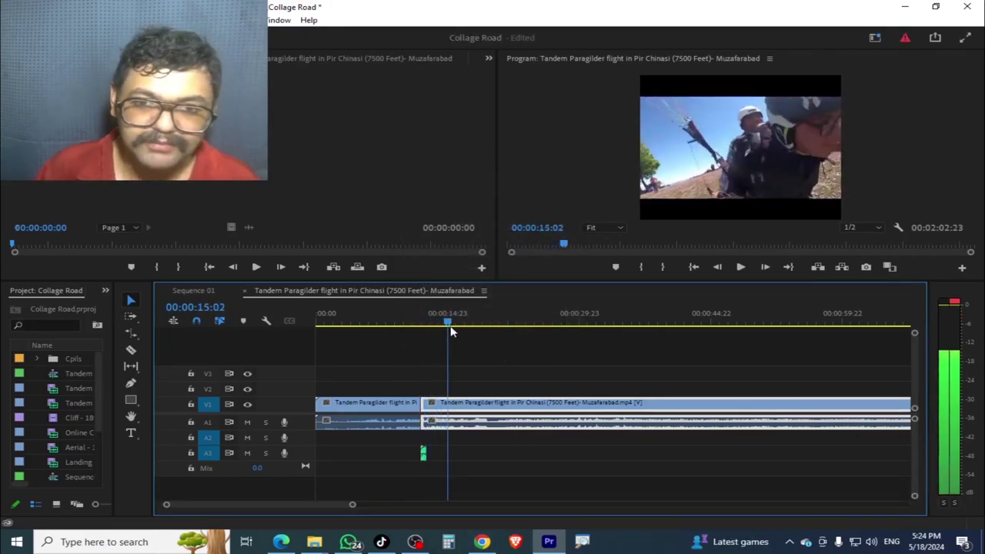
- Split the paragliding clip at 00:00:28:00 with Ctrl+K
left_click_drag(422, 322, 562, 367)
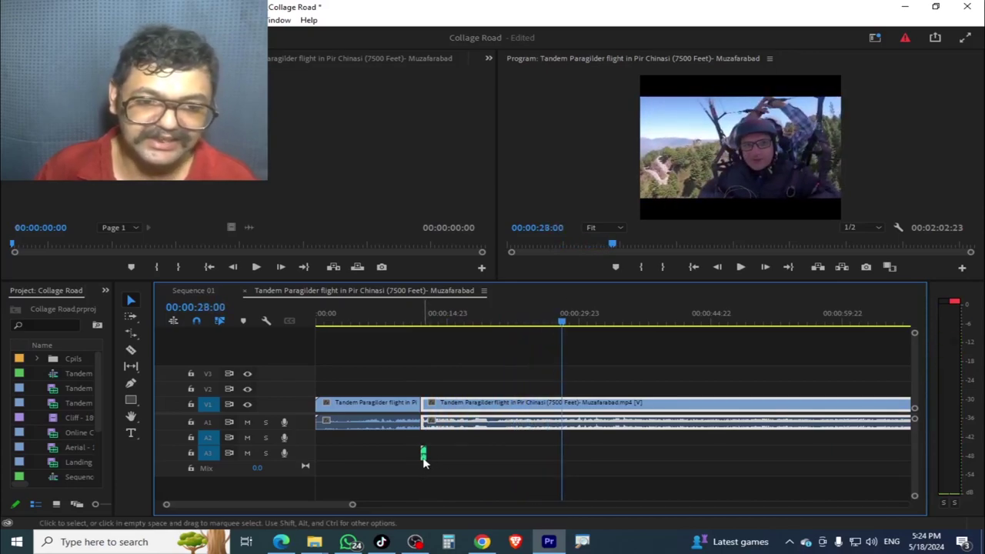
mouse_move(423, 462)
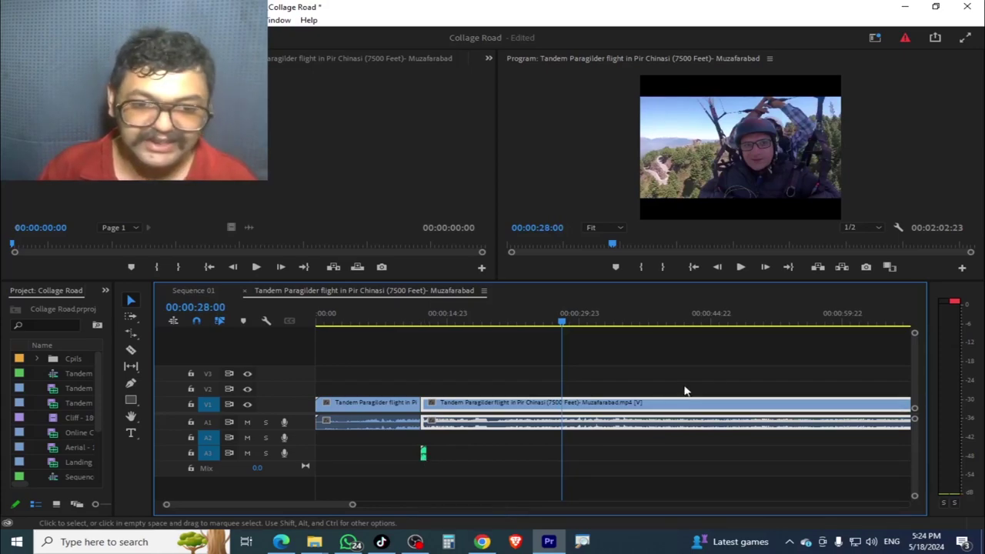
key("ctrl+k")
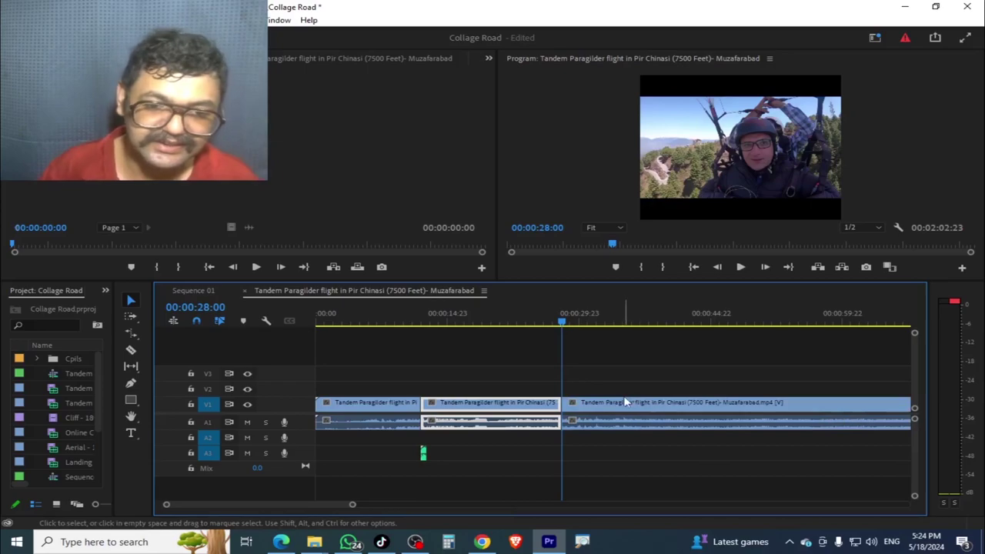
right_click(477, 408)
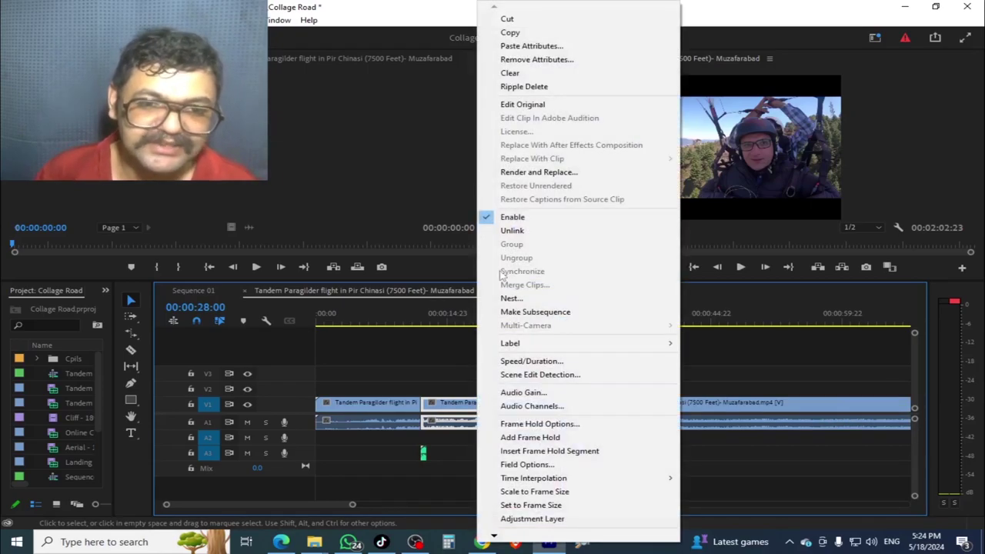
- Speed up the middle piece starting at 00:00:12:01 to 1000%
left_click(422, 315)
right_click(459, 402)
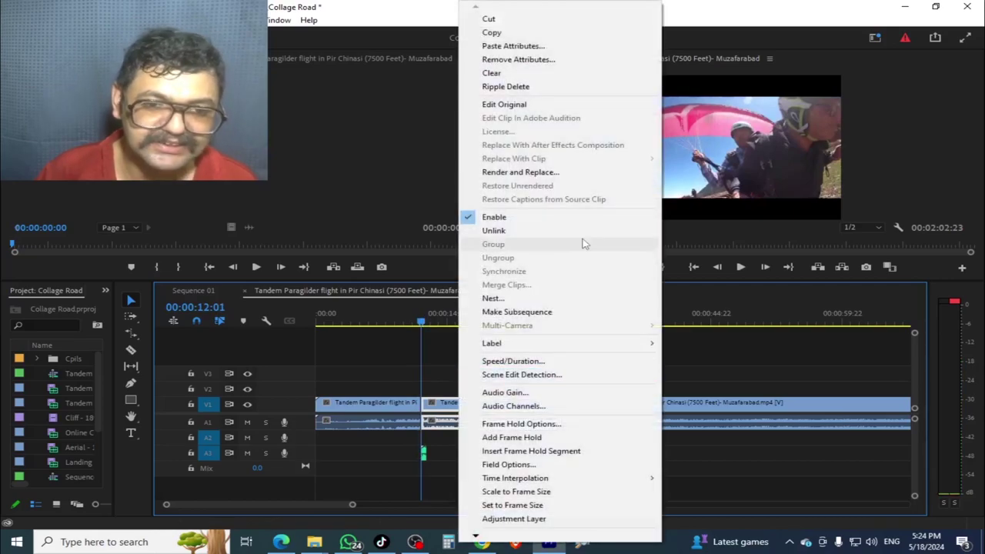
left_click(532, 365)
type("1000")
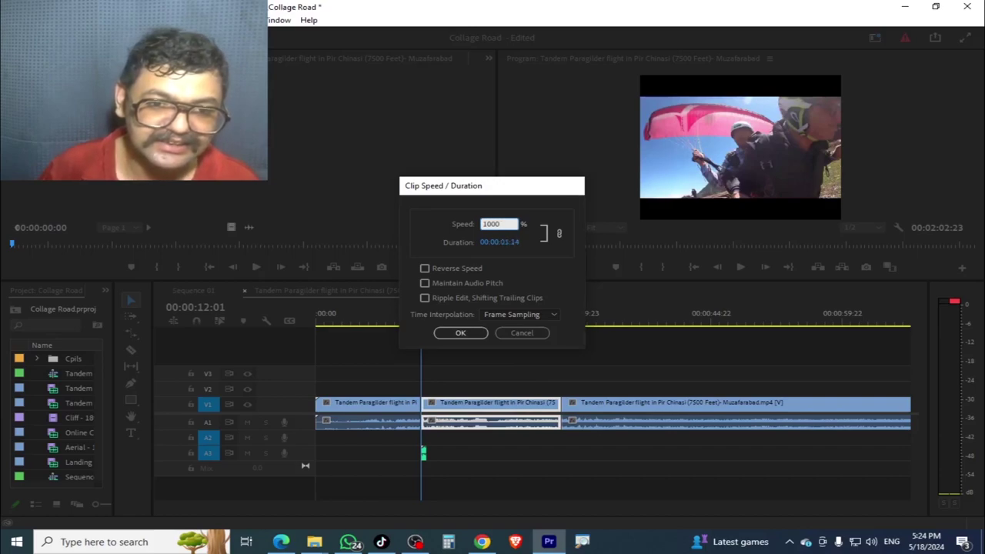
key("Return")
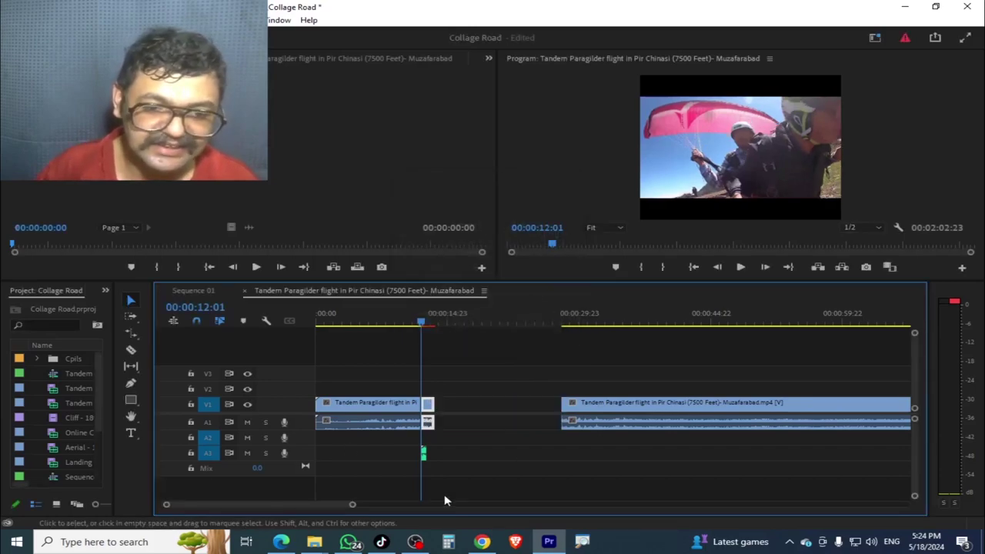
- Raise the shortened piece's speed twice more, reaching 2000% at about 19 frames
left_click_drag(351, 504, 296, 506)
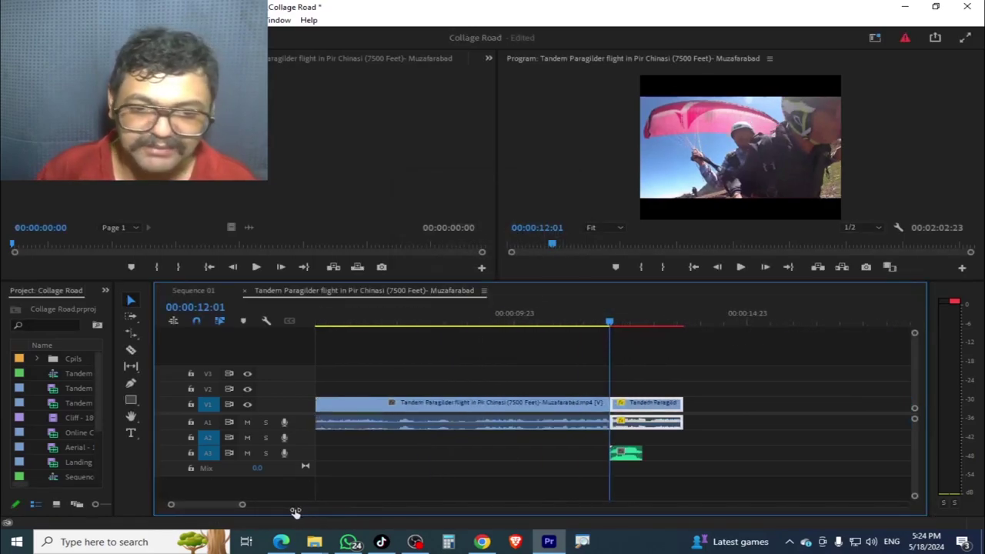
right_click(650, 414)
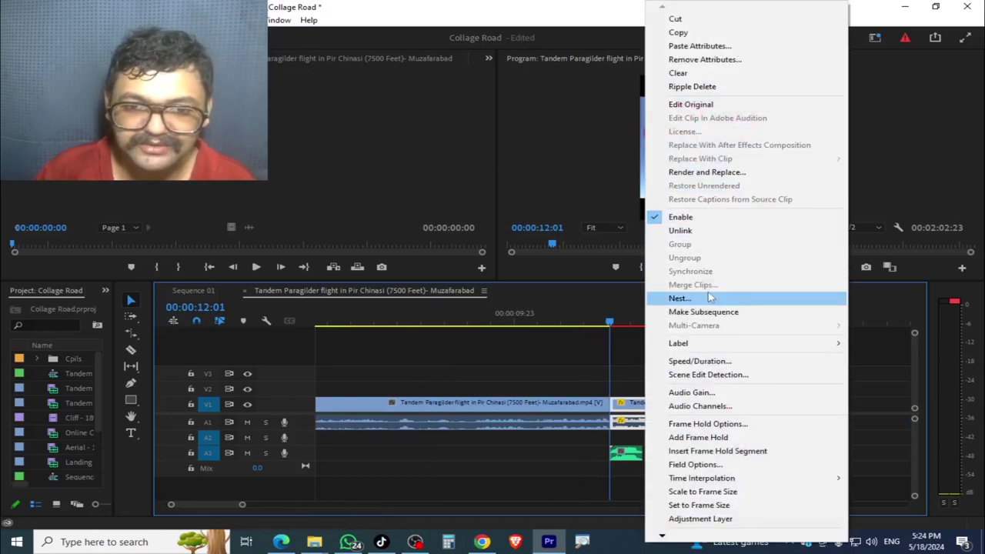
left_click(712, 367)
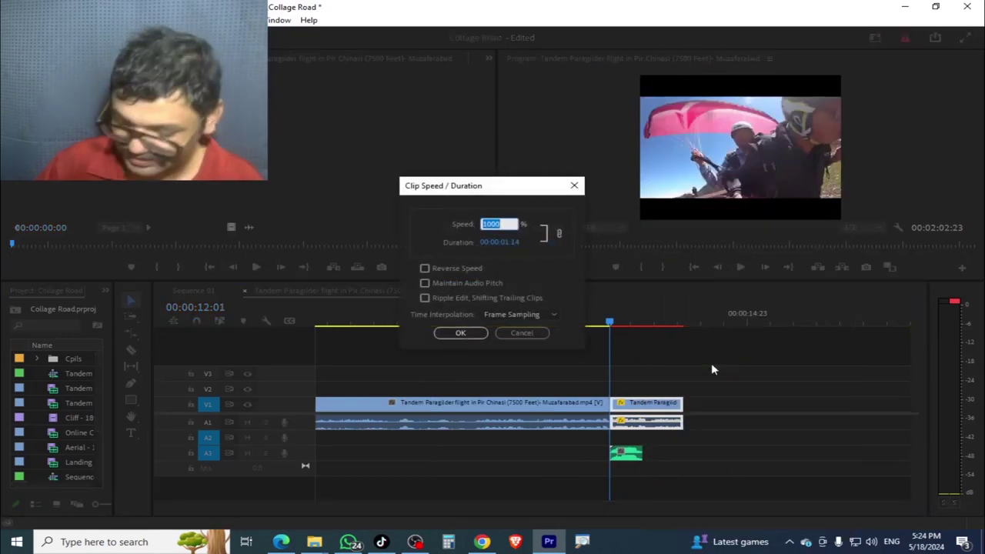
key("Return")
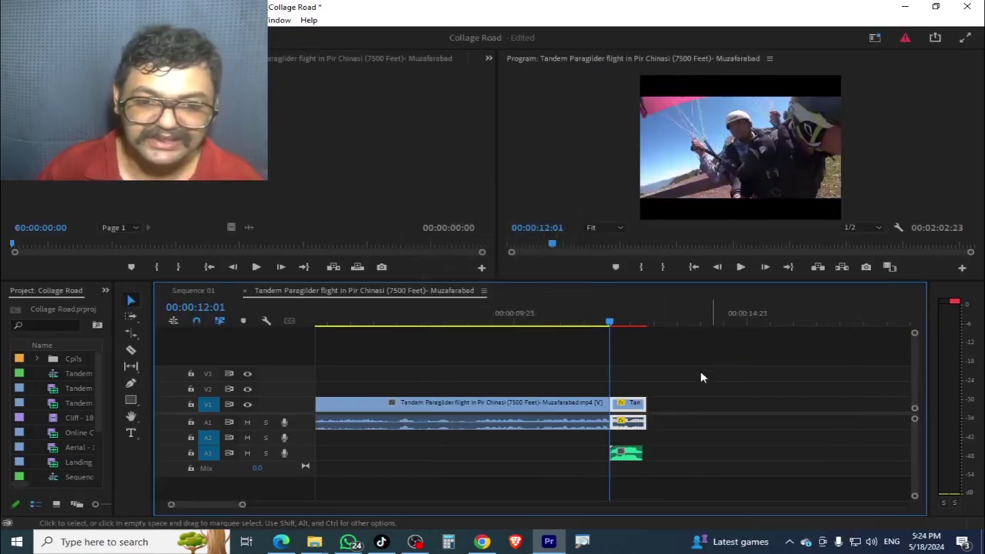
left_click(637, 321)
left_click_drag(637, 320, 643, 321)
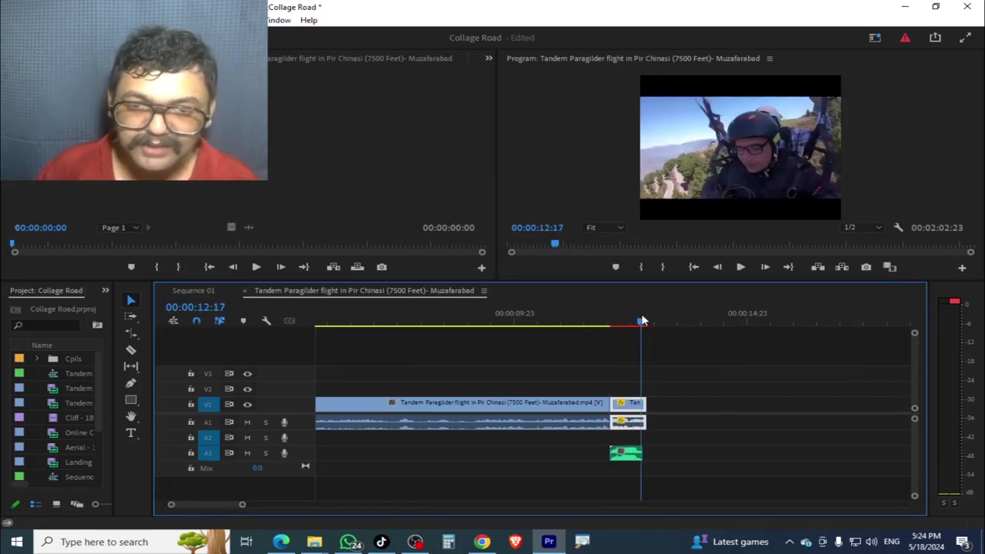
right_click(626, 415)
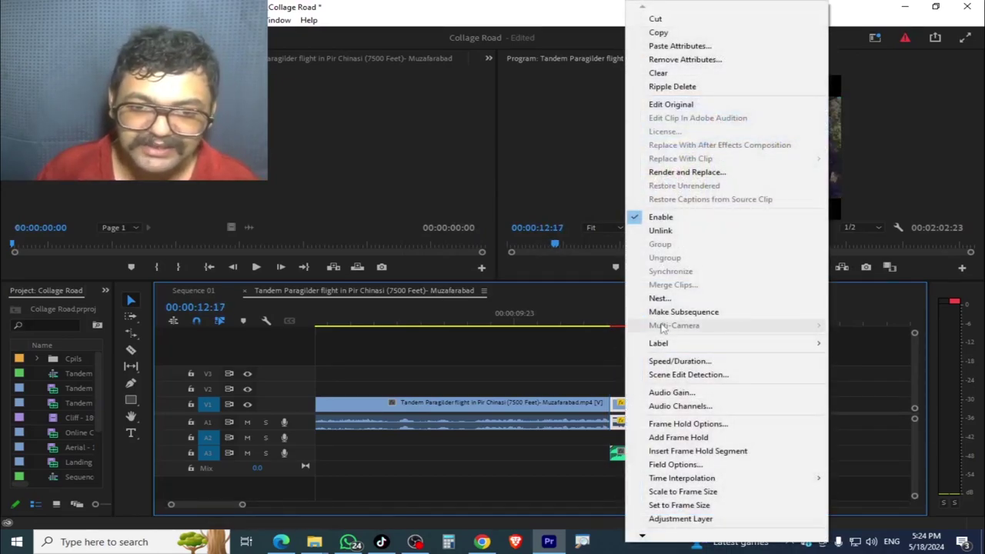
left_click(669, 361)
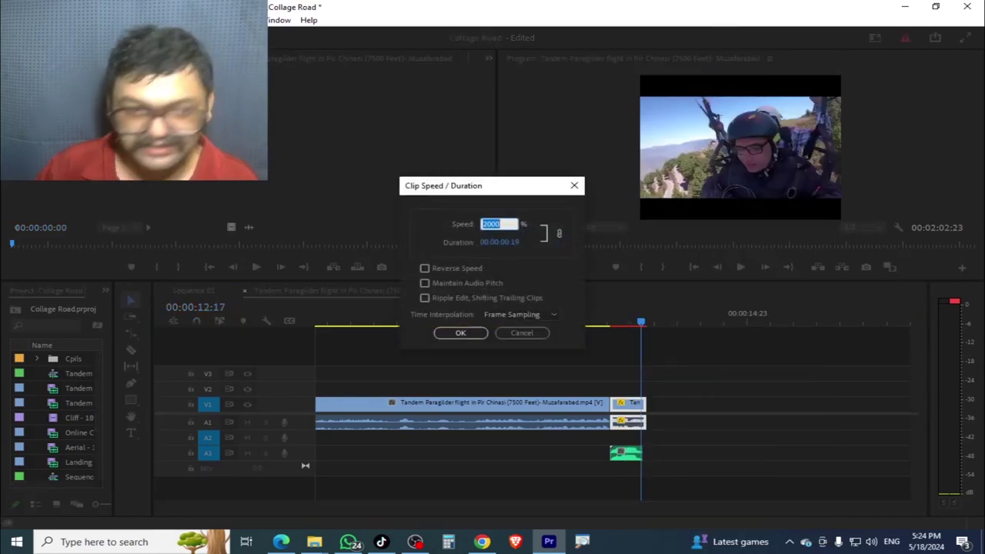
key("Return")
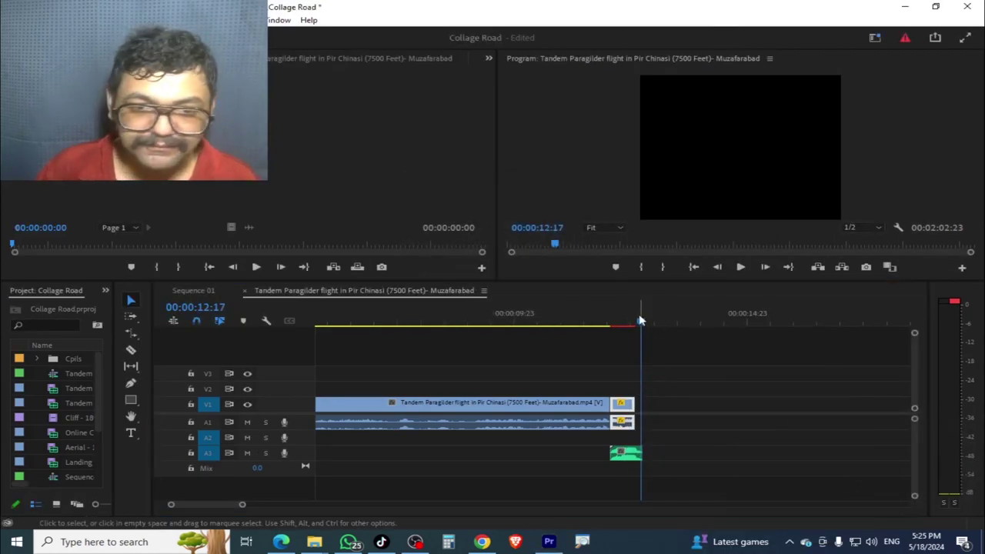
- Preview the sequence from 00:00:12:02 around the short clip's end
left_click_drag(641, 321, 642, 323)
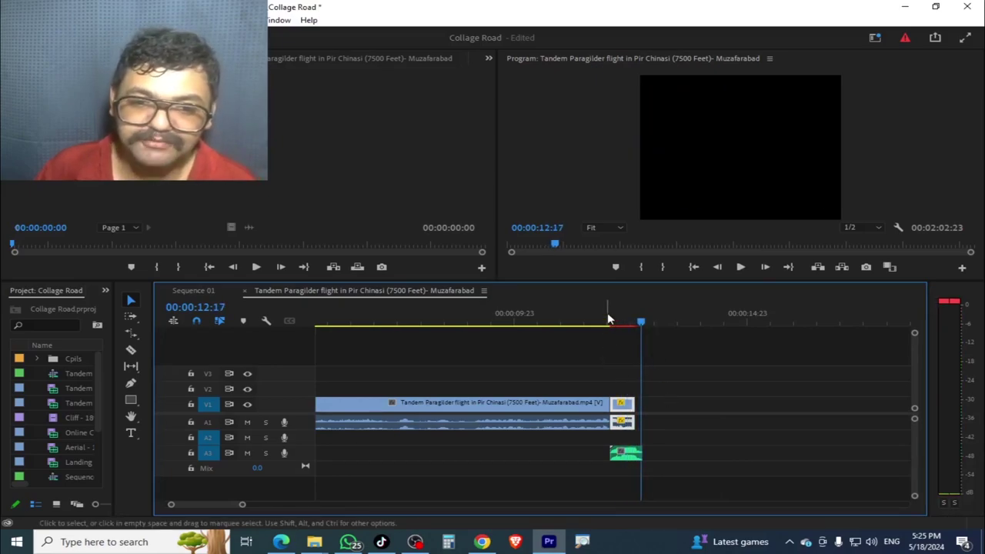
left_click(611, 319)
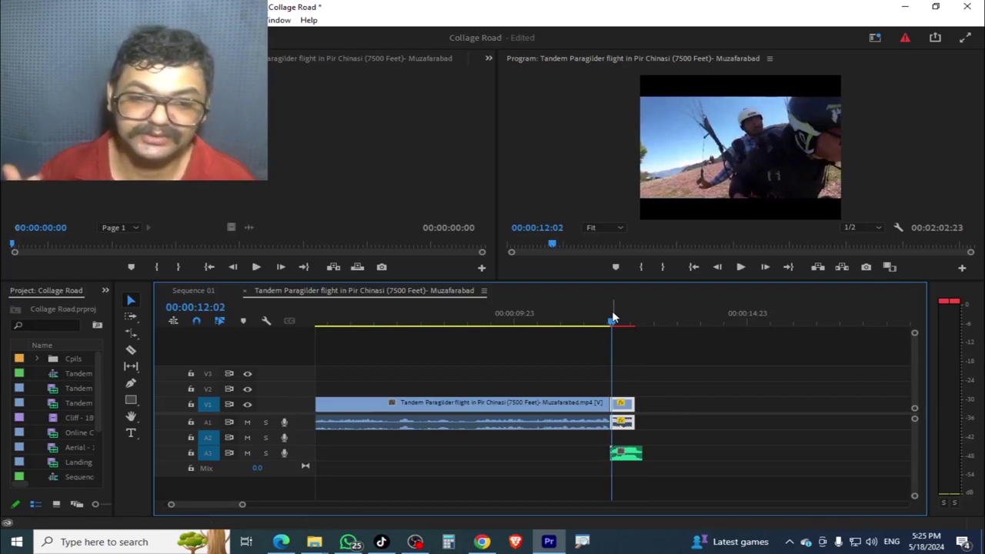
key("space")
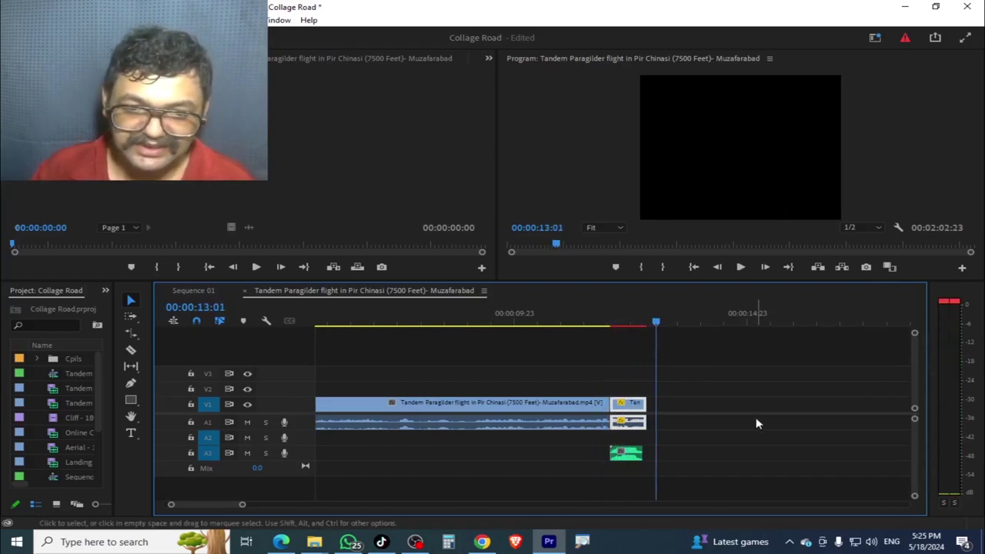
- Restore the short clip's length at 50% speed and scrub to about 33 seconds
key("ctrl+z")
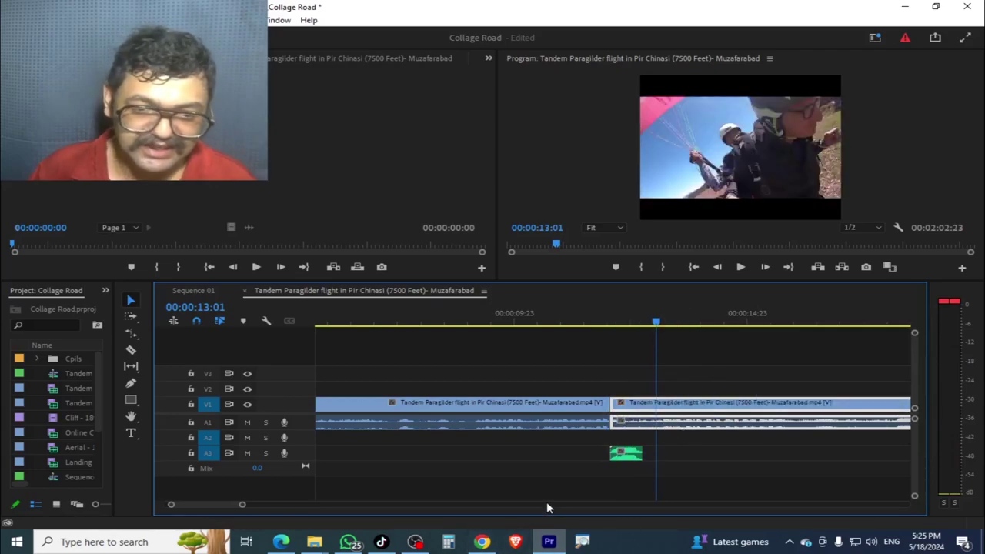
key("ctrl+shift+z")
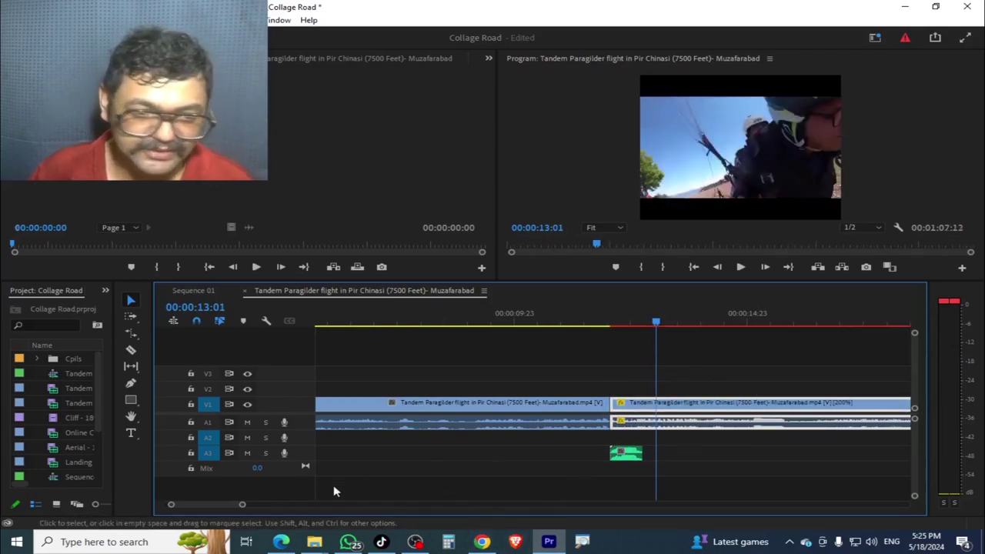
left_click_drag(240, 508, 268, 506)
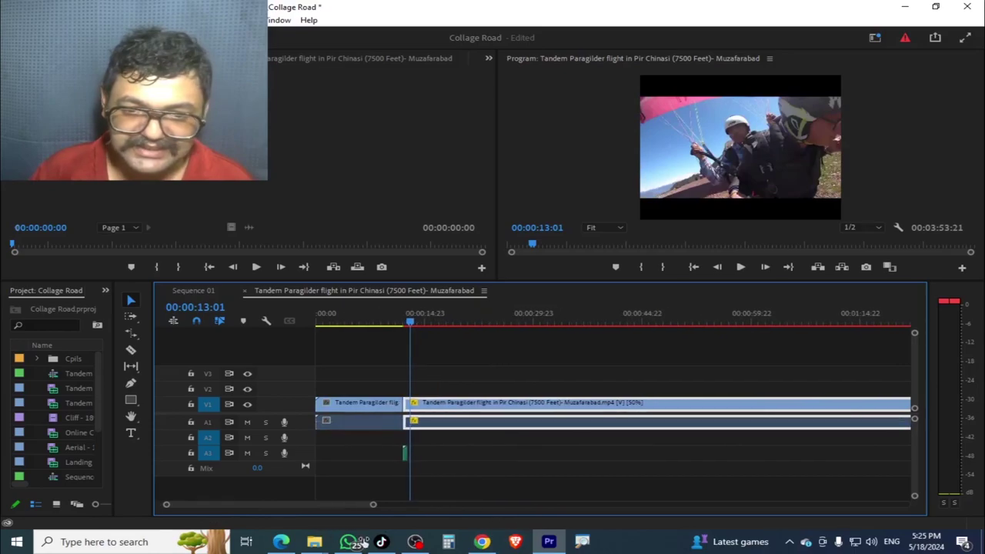
key("equal")
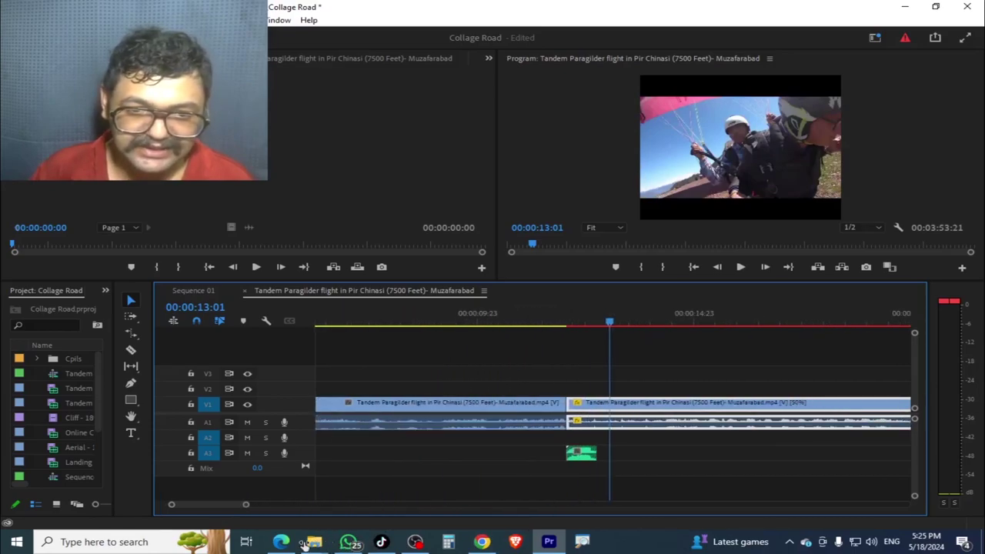
mouse_move(609, 320)
left_mouse_down()
mouse_move(912, 323)
mouse_move(876, 410)
left_mouse_up()
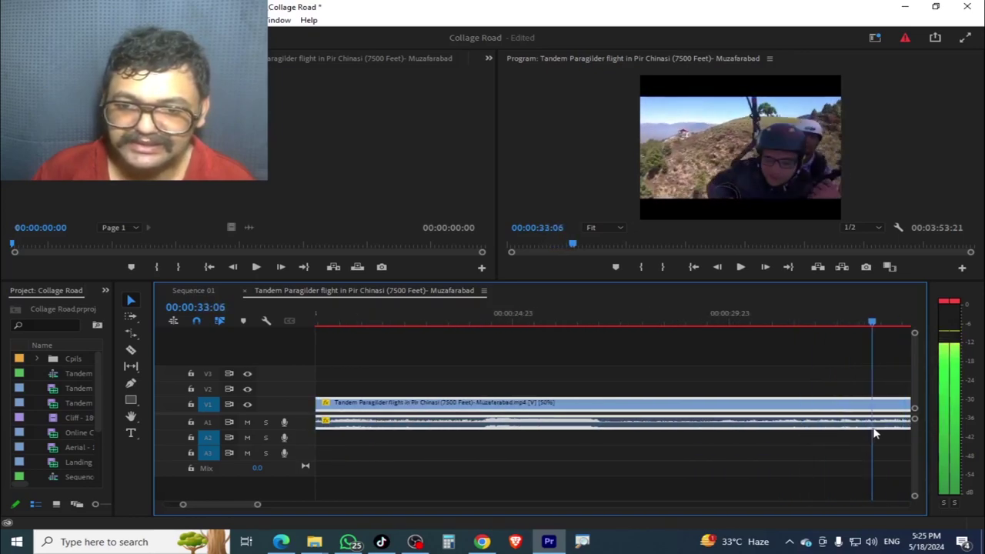
- Cut the clip at 00:00:33:06, select the middle V1 piece, and return the playhead to 00:00:15:04
key("ctrl+k")
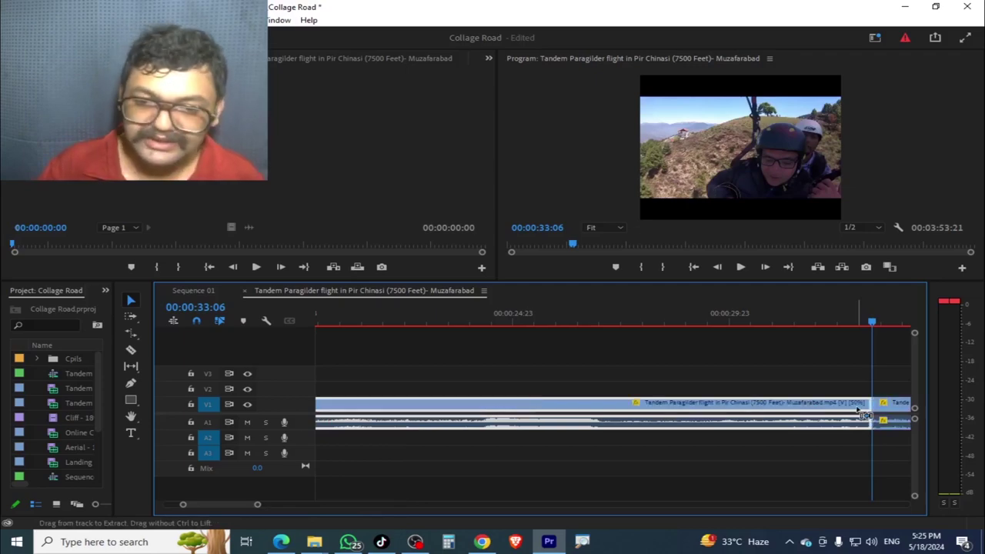
left_click_drag(258, 505, 347, 505)
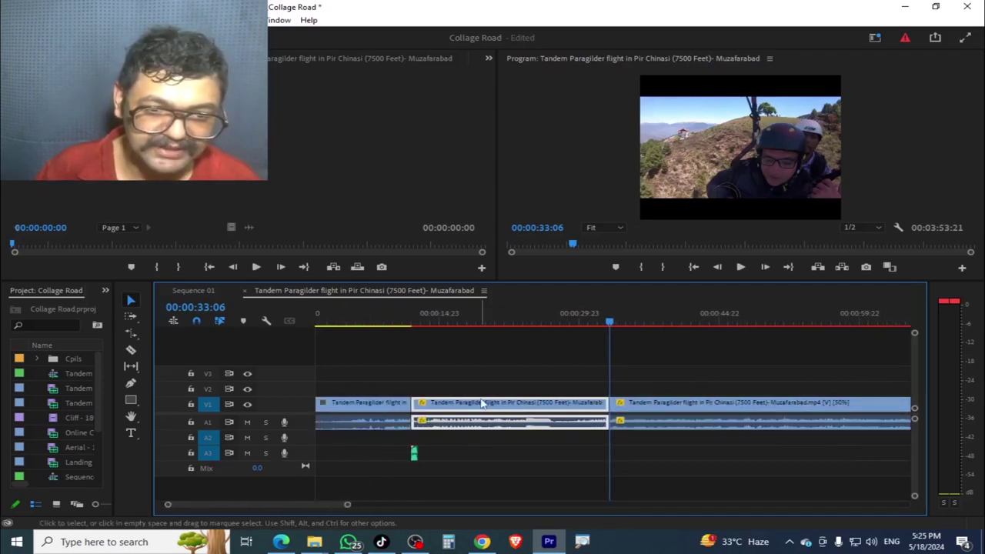
left_click(526, 479)
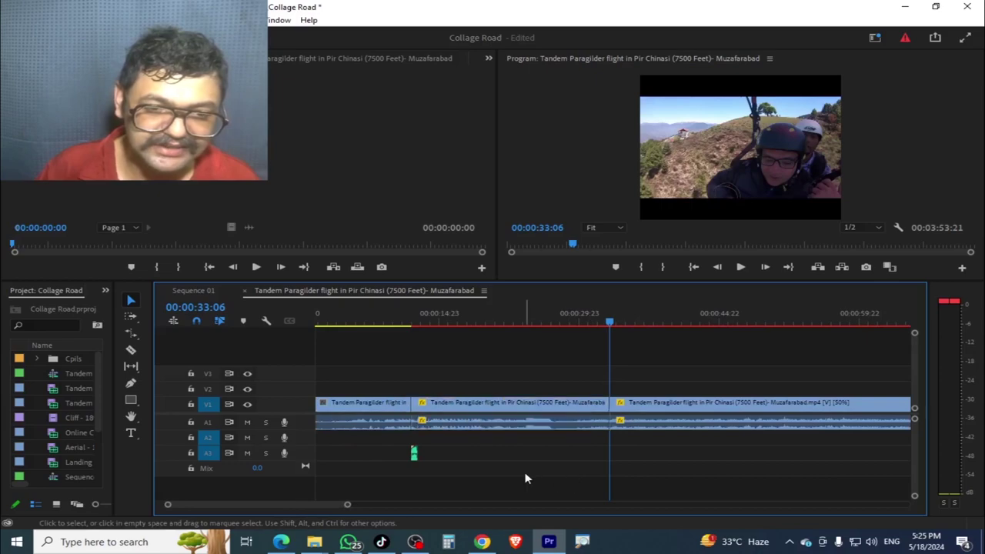
left_click(514, 411)
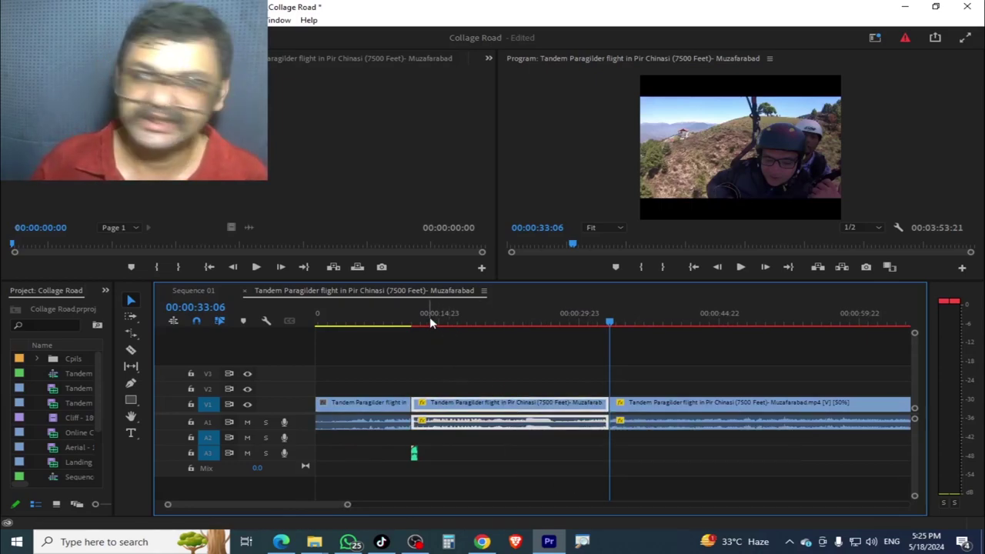
left_click_drag(429, 318, 441, 322)
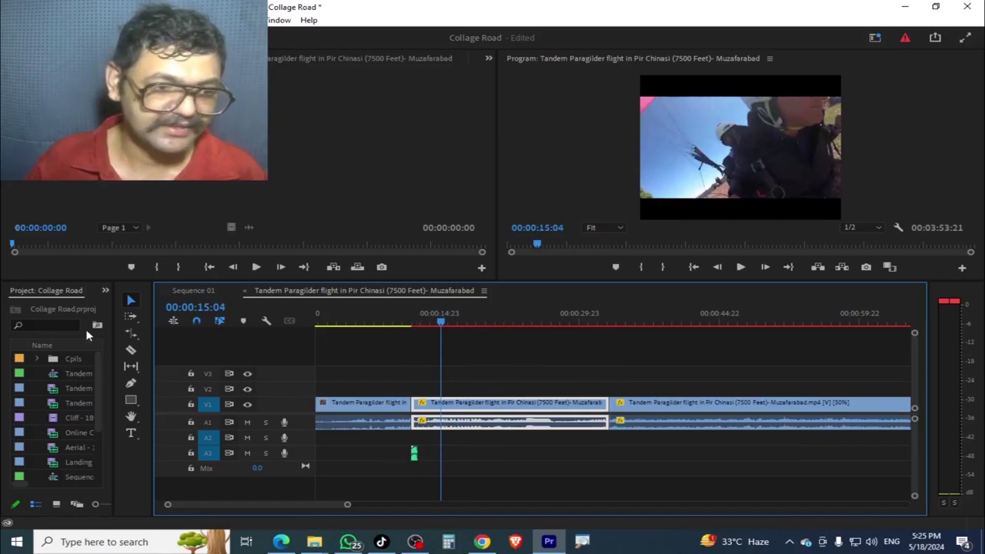
- Rate-stretch the middle clip much shorter and ripple delete the gap it leaves
left_click(131, 334)
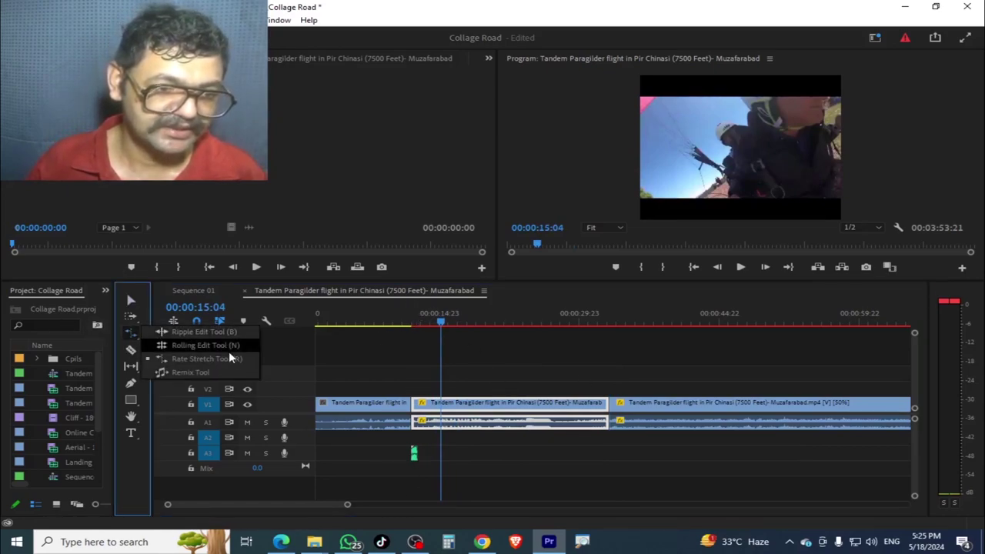
left_click(229, 355)
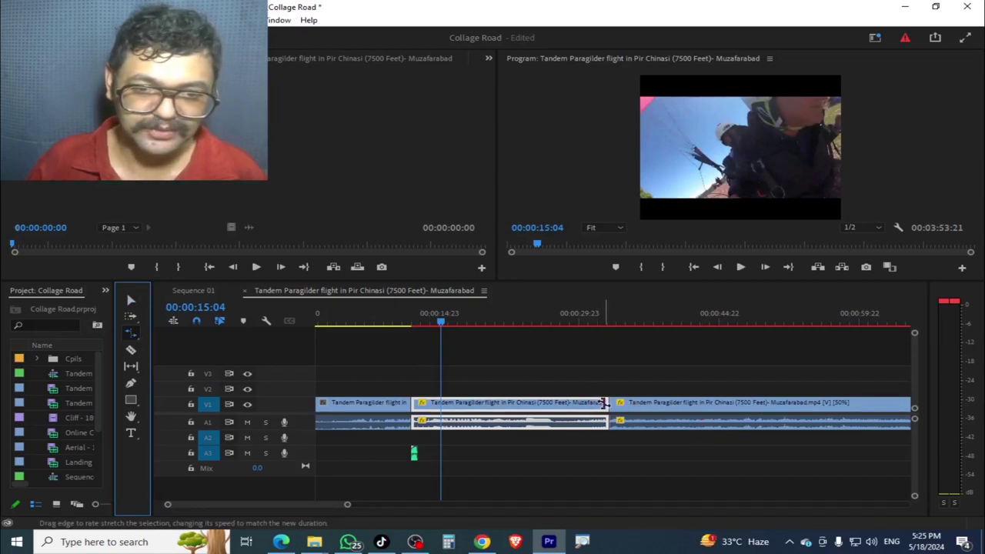
left_click_drag(605, 402, 418, 466)
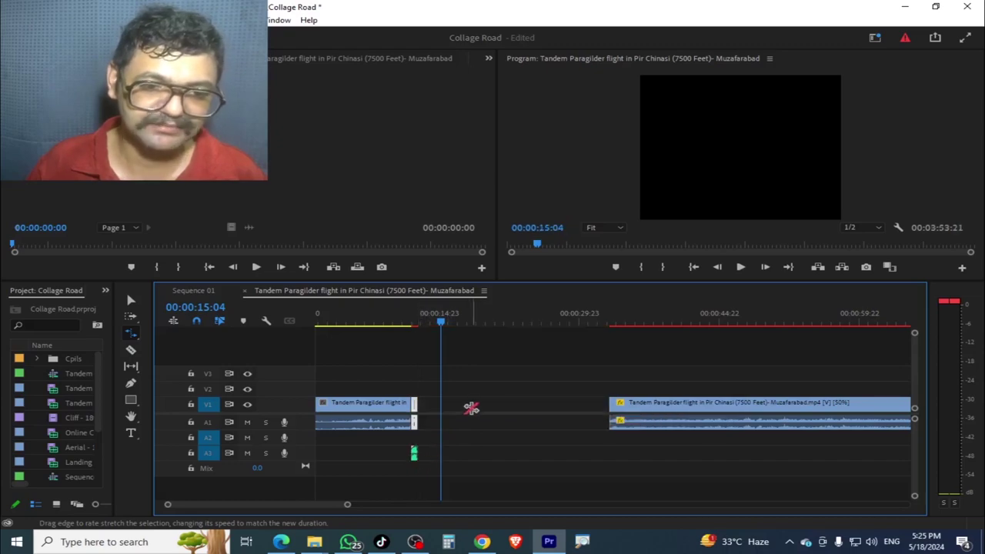
right_click(471, 408)
left_click(499, 416)
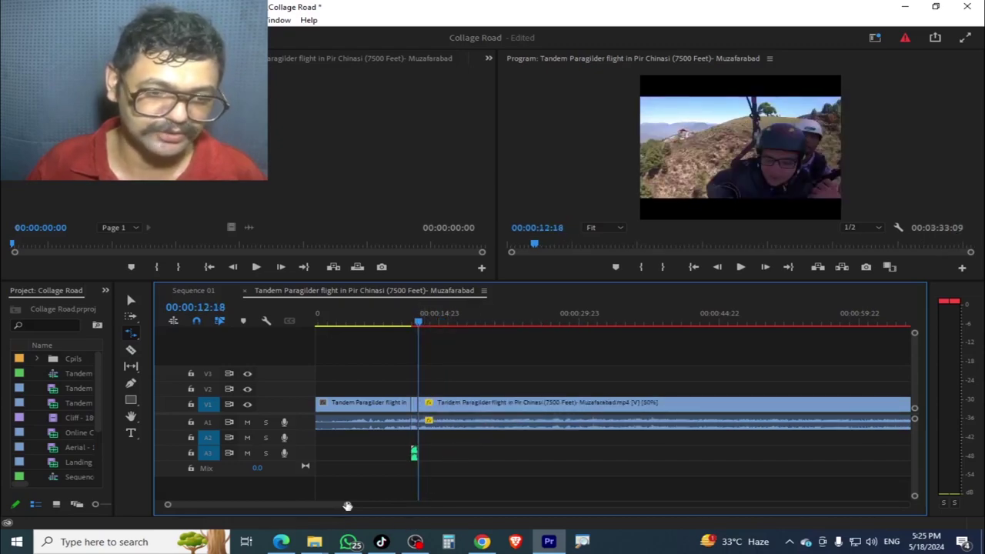
- Check the sped-up middle clip's Speed/Duration (about 1497%) and close without changes
left_click_drag(347, 505, 281, 518)
left_click(585, 406)
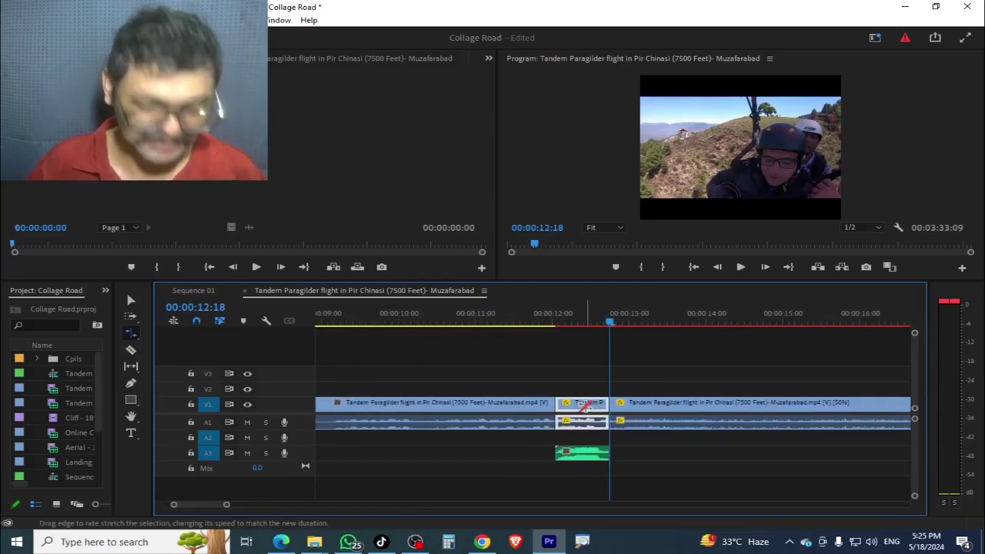
right_click(585, 406)
left_click(673, 363)
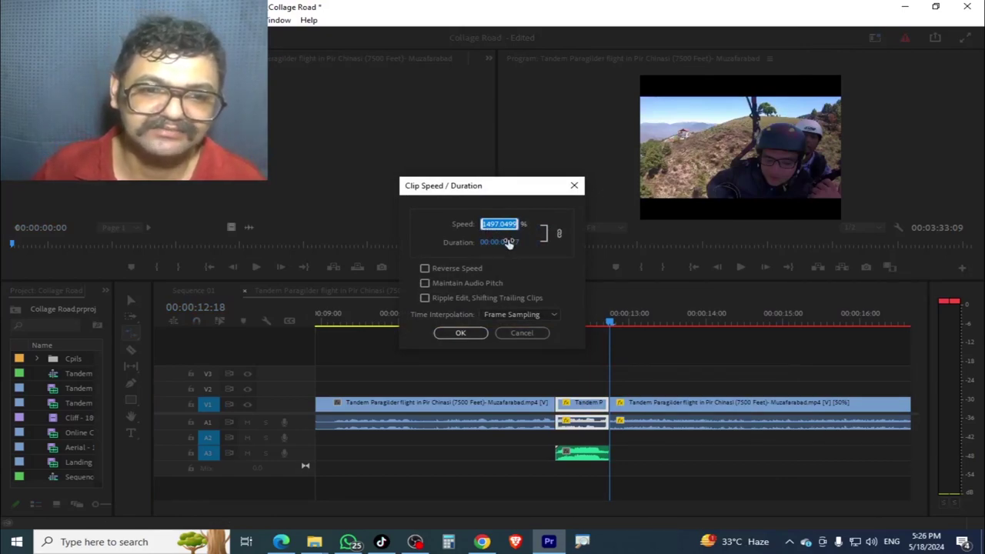
left_click(574, 188)
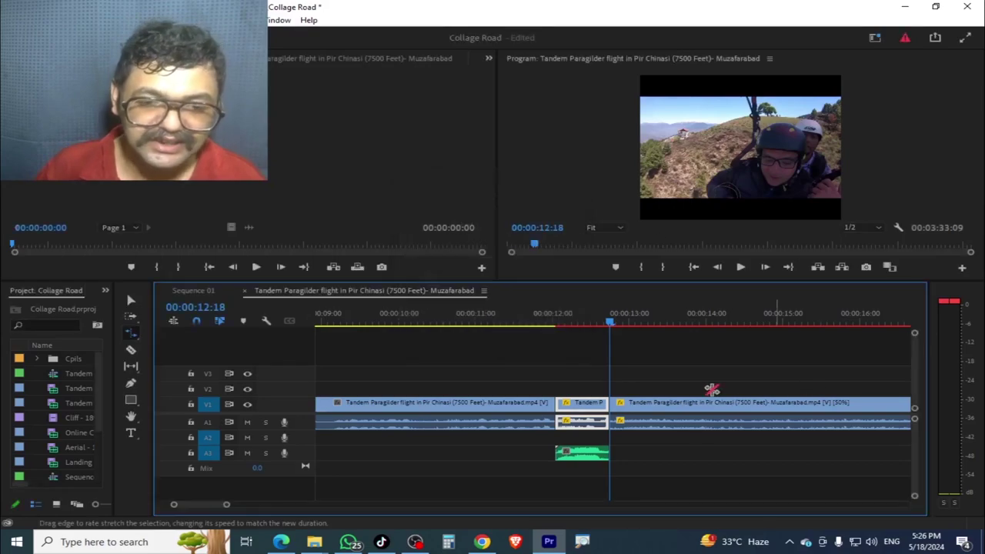
- Play the sequence twice to review the sped-up middle burst
key("space")
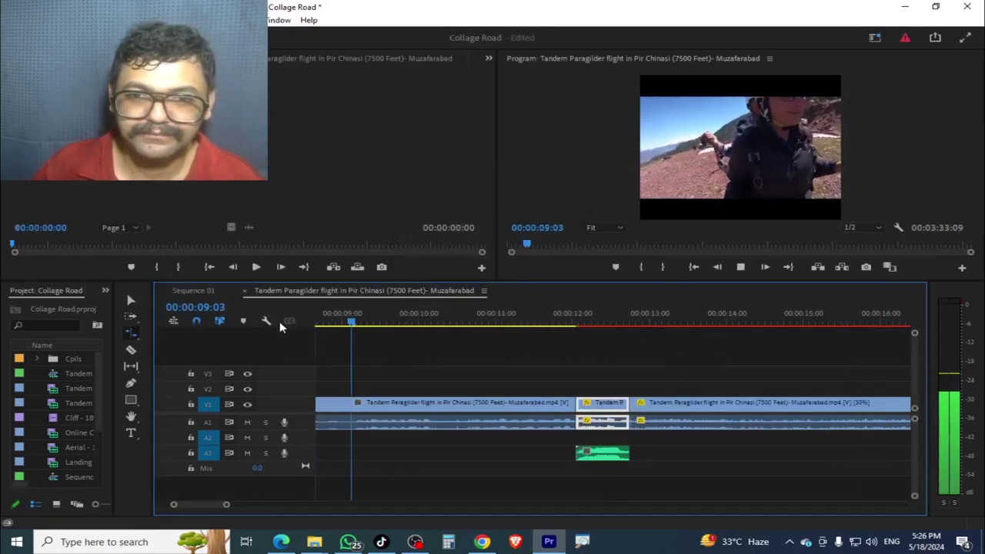
key("space")
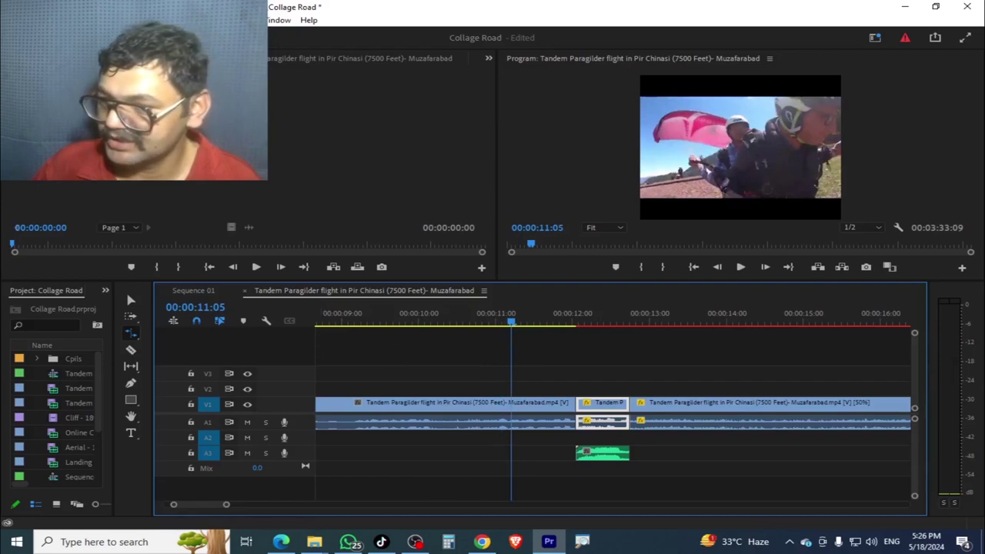
key("alt+Tab")
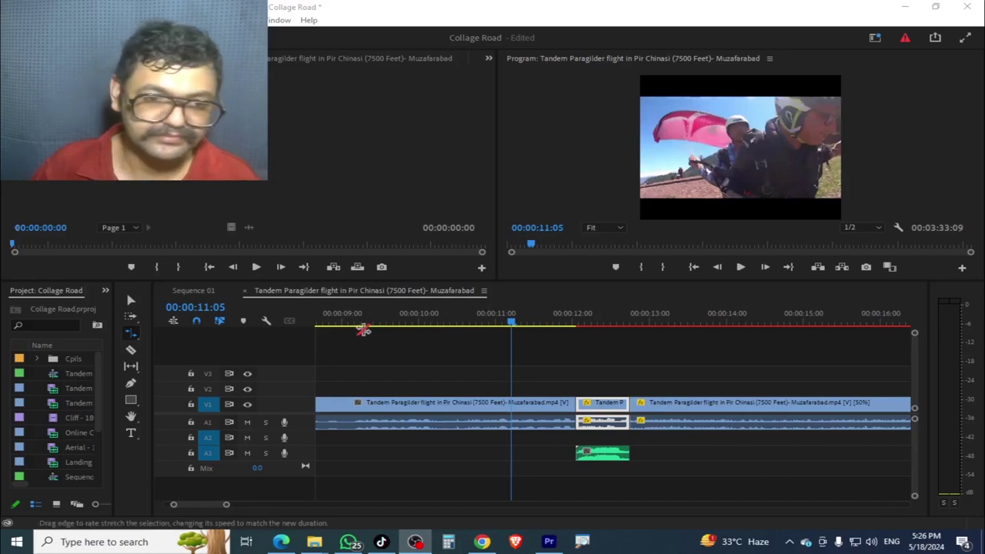
left_click(349, 318)
key("space")
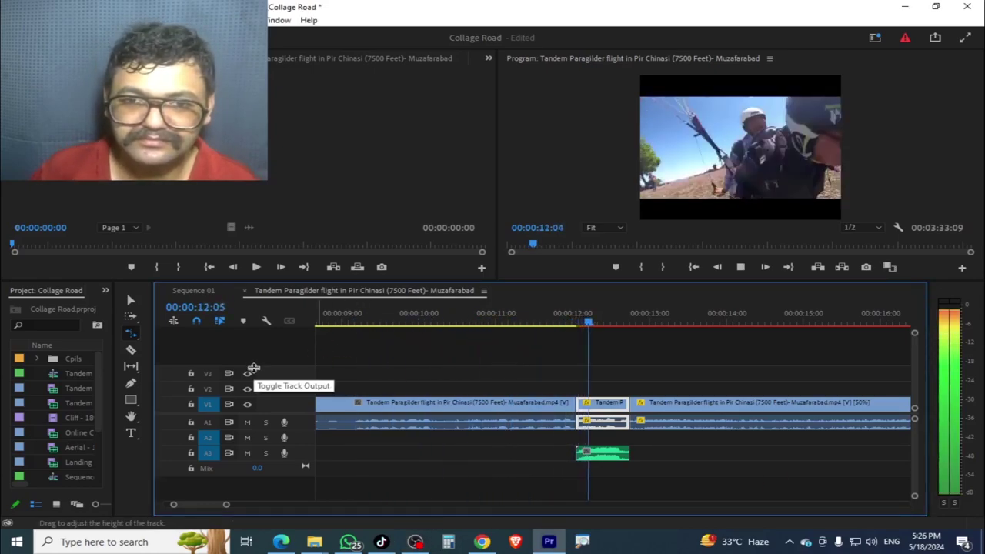
key("space")
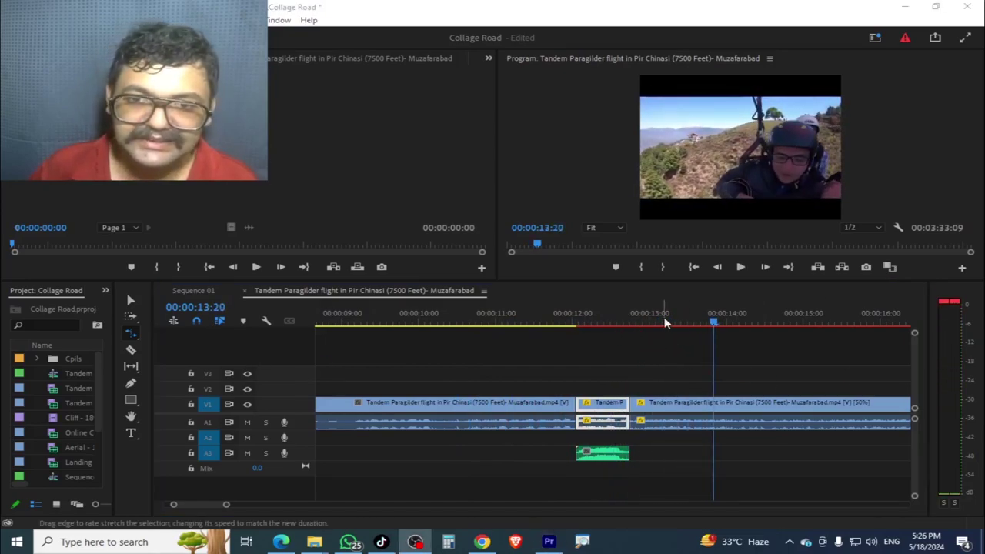
- Replay from about 00:00:11:13, then select the 50% clip after the scratch effect
left_click(583, 323)
left_click(586, 323)
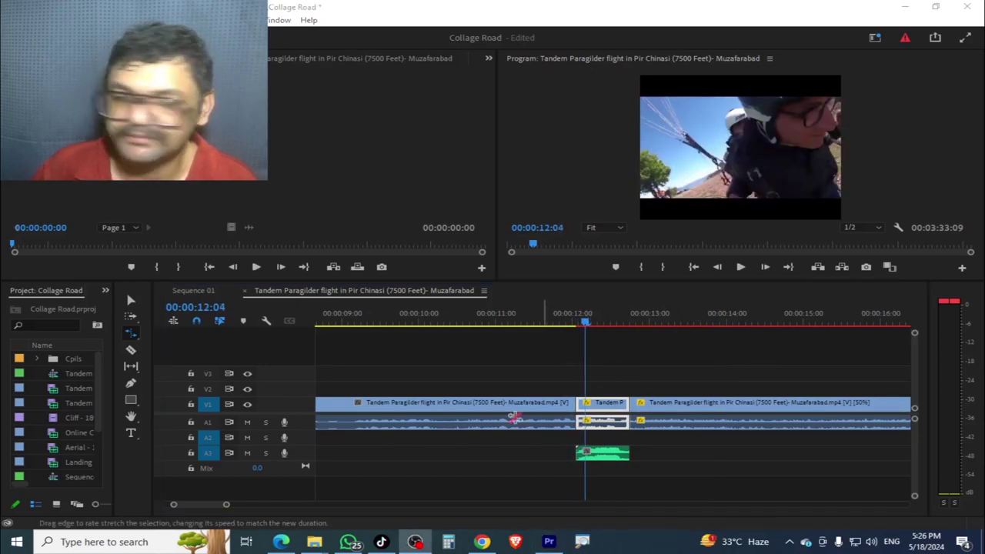
left_click(538, 320)
key("space")
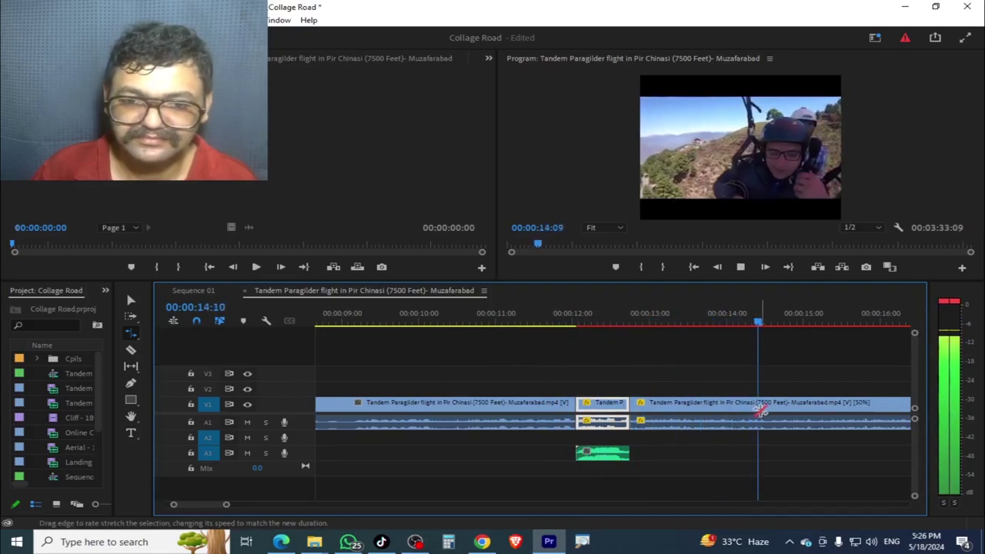
key("space")
left_click(761, 405)
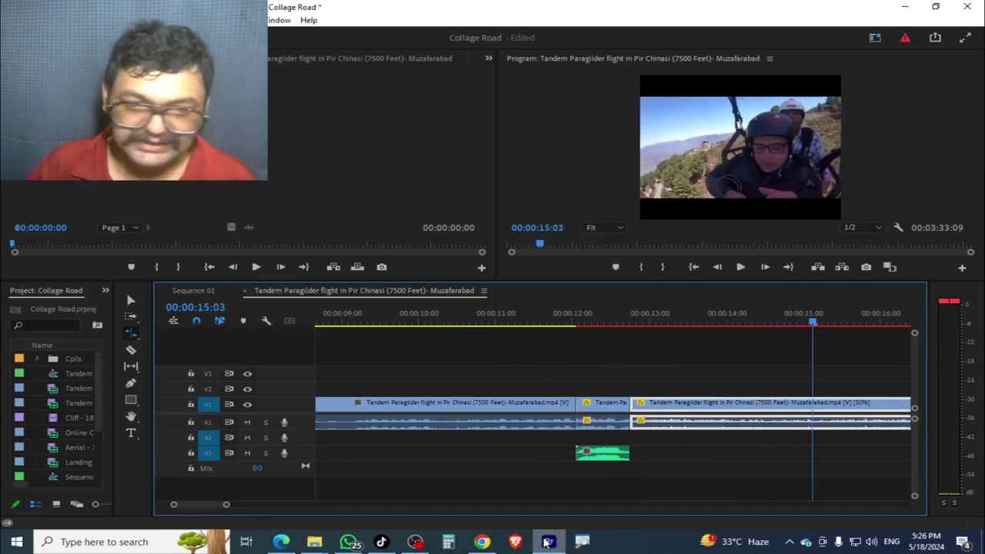
- Set the clip after the scratch effect to 100% speed and play it back to check
right_click(760, 405)
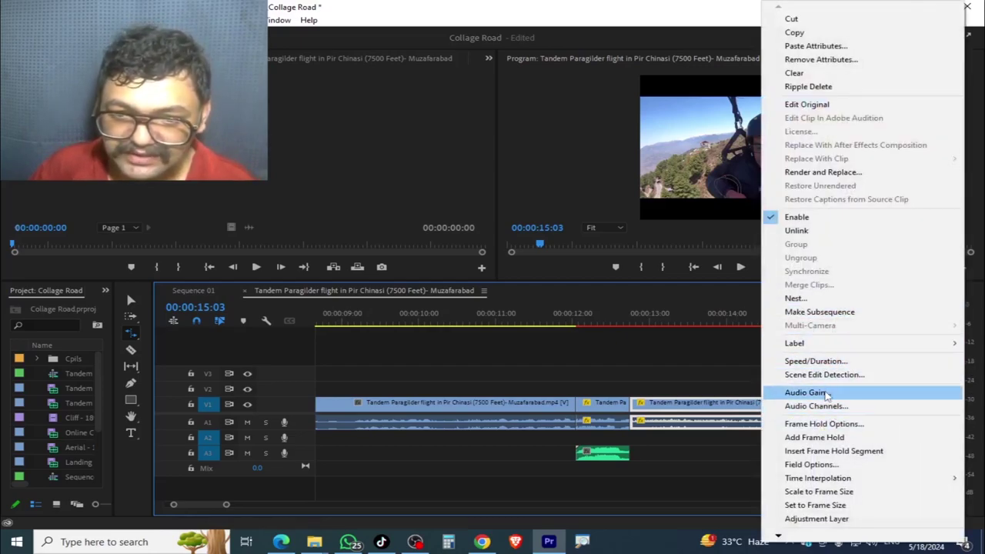
left_click(820, 361)
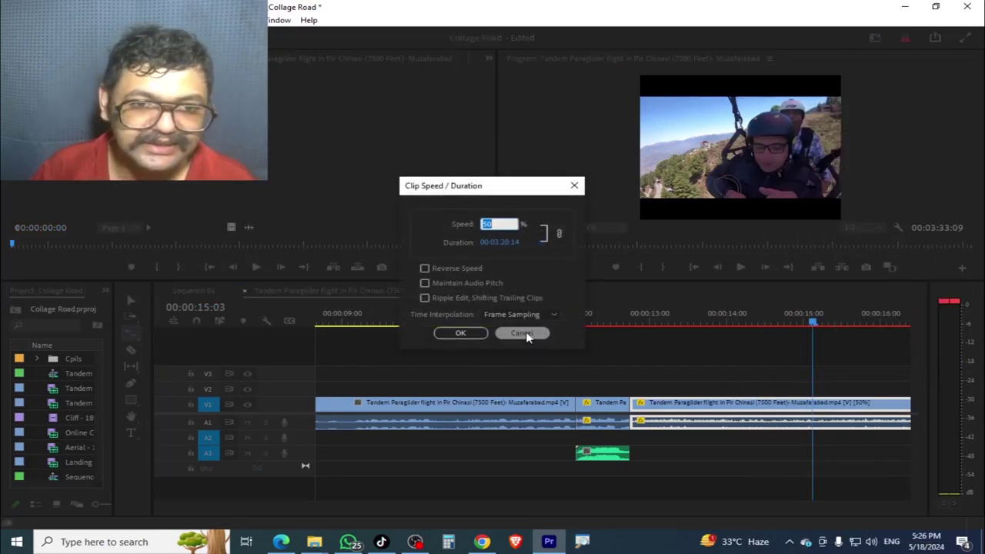
type("0")
key("Return")
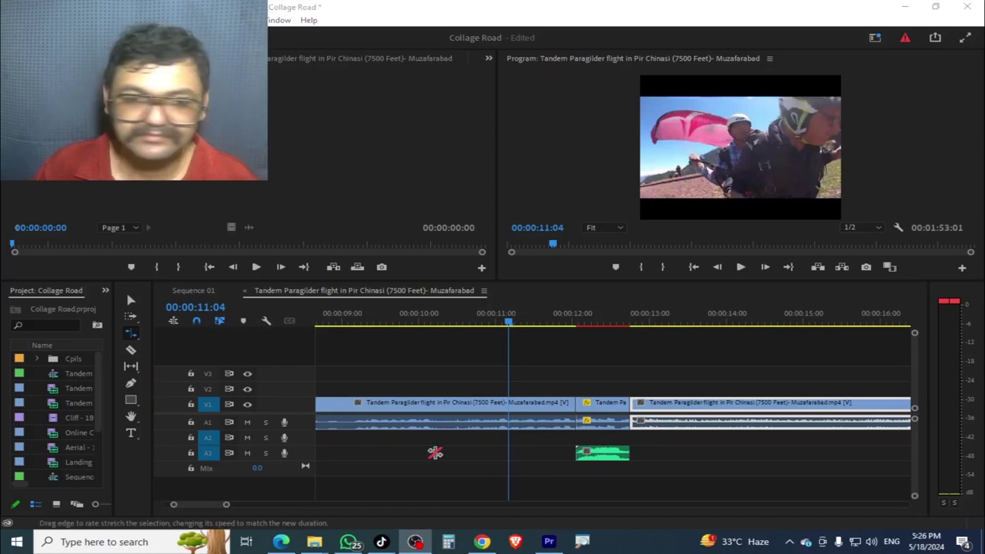
left_click(774, 178)
key("space")
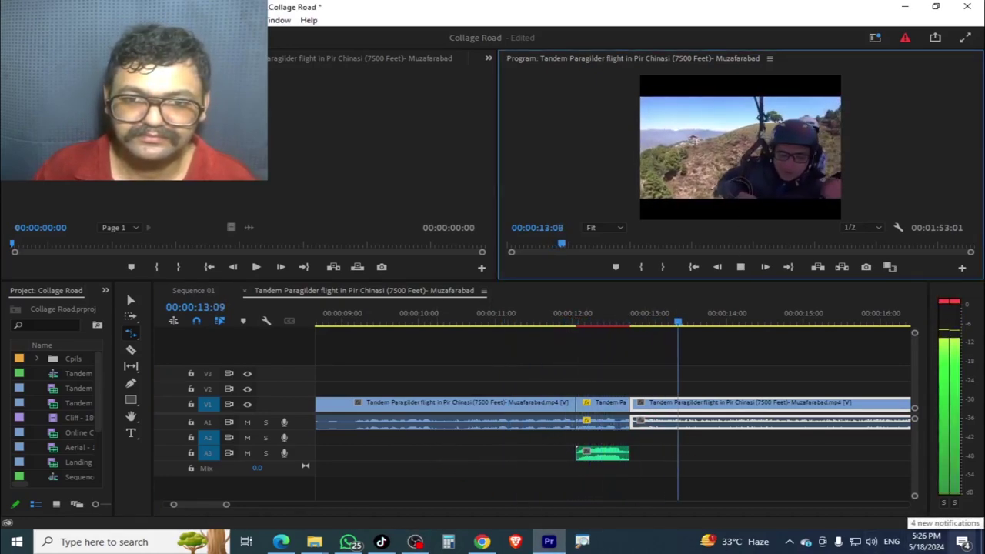
key("space")
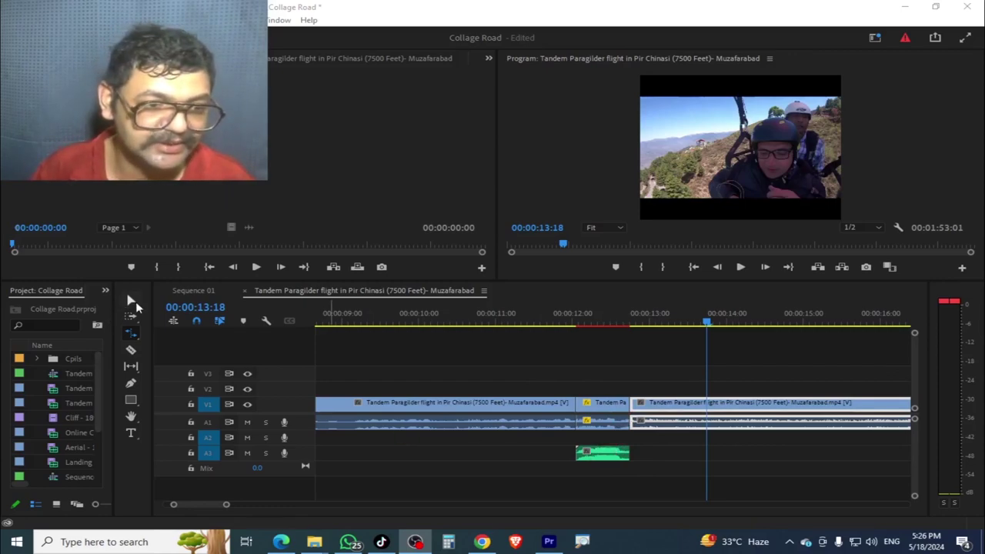
- Place a copy of the A3 record-scratch sound at about 00:00:15:00
left_click(131, 301)
left_click_drag(603, 460, 839, 459)
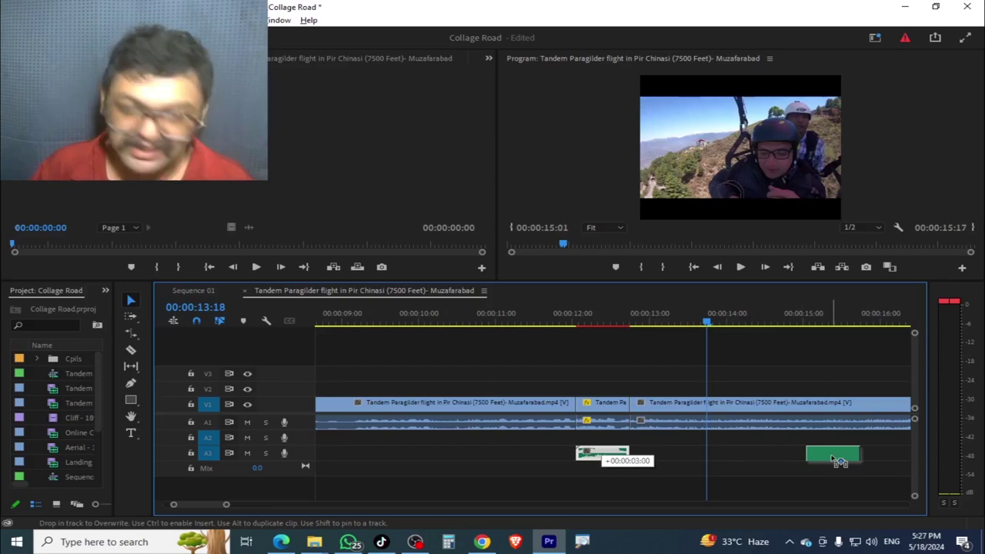
left_click_drag(838, 459, 835, 467)
key("ctrl+z")
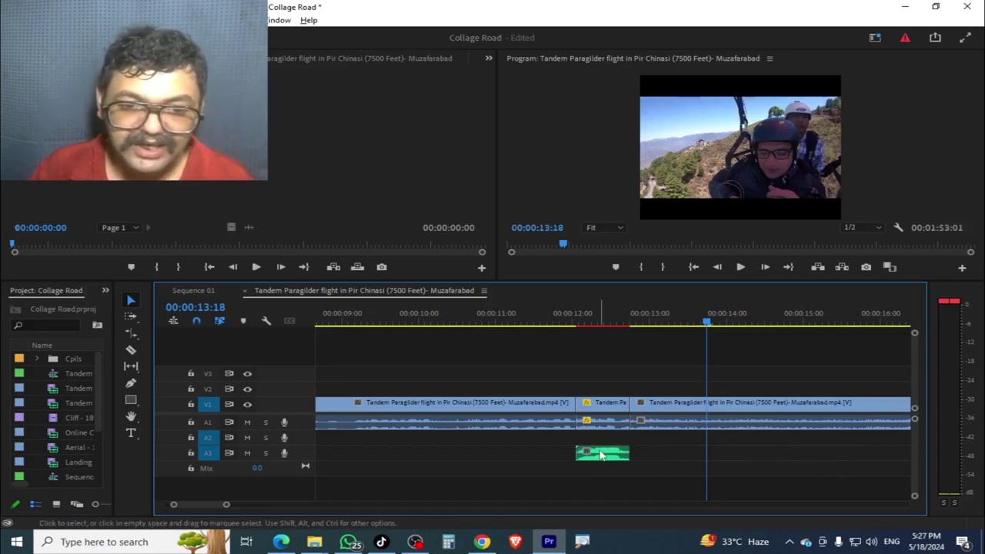
left_click_drag(602, 455, 832, 460)
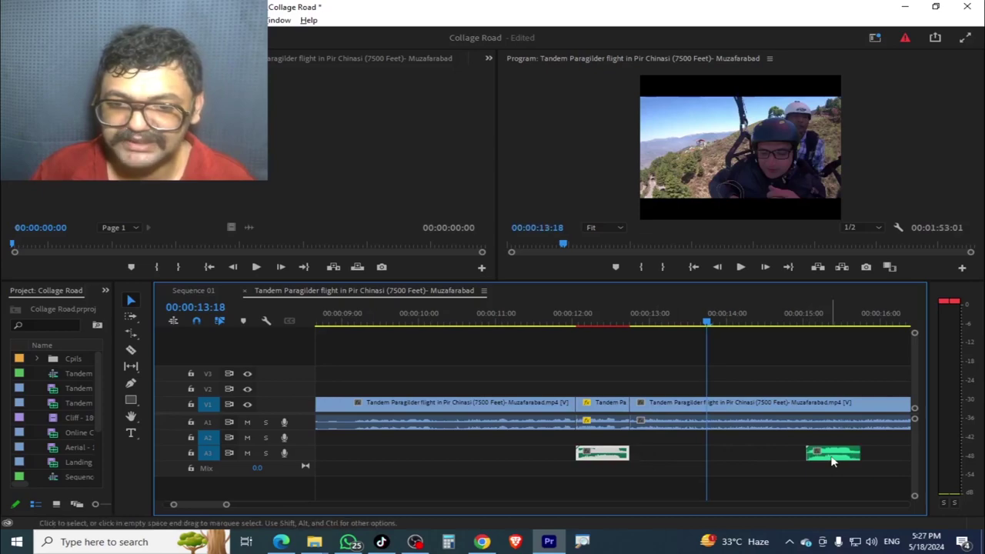
- Split the V1 paragliding clip at the copied scratch sound's position
left_click_drag(800, 320, 804, 321)
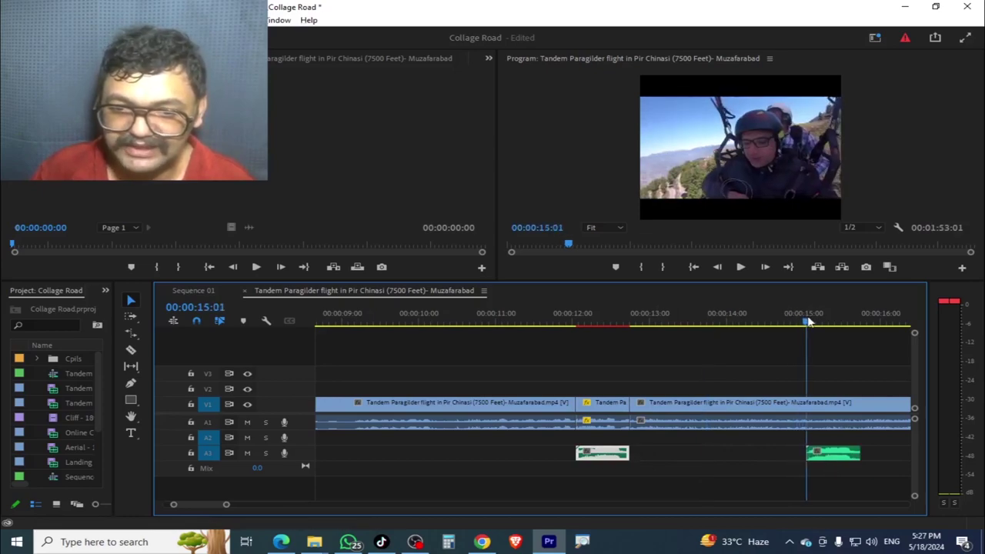
left_click(818, 414)
key("ctrl+k")
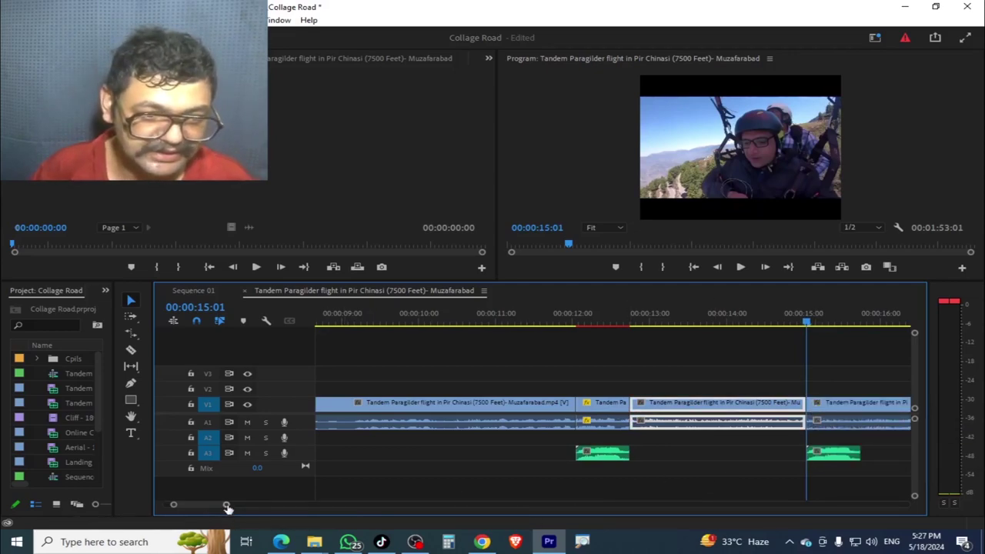
left_click_drag(228, 508, 299, 505)
- Split the paragliding clip at 00:00:52:04
left_click(642, 317)
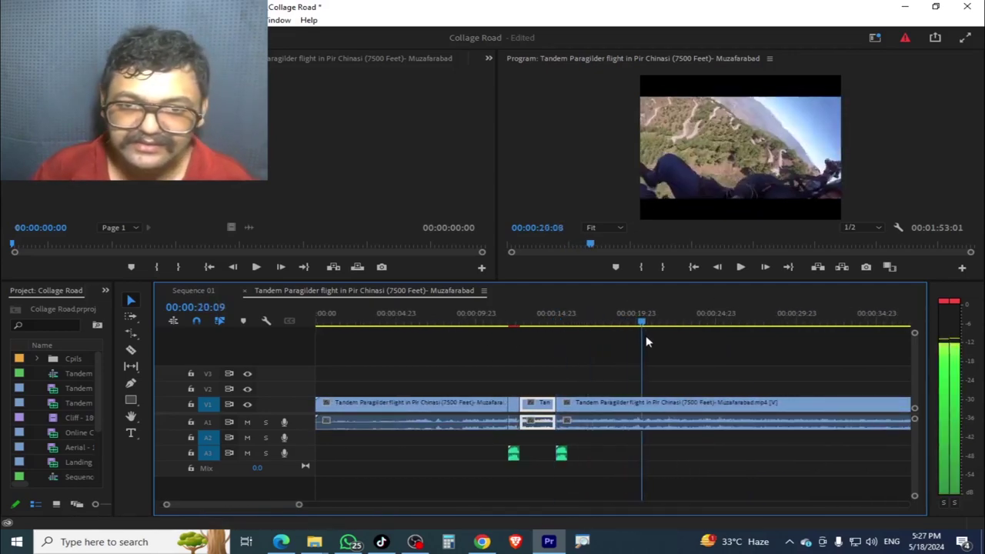
mouse_move(647, 338)
left_mouse_down()
mouse_move(759, 392)
mouse_move(973, 461)
mouse_move(868, 466)
left_mouse_up()
key("ctrl+k")
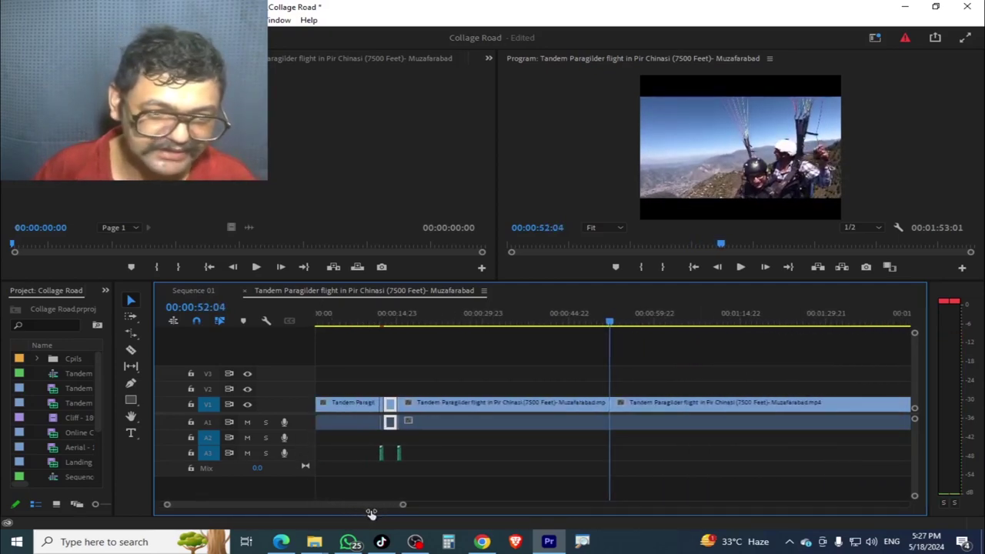
left_click_drag(312, 508, 406, 505)
- Rate-stretch the middle section shorter, delete the gap, and park the playhead before it
left_click(421, 404)
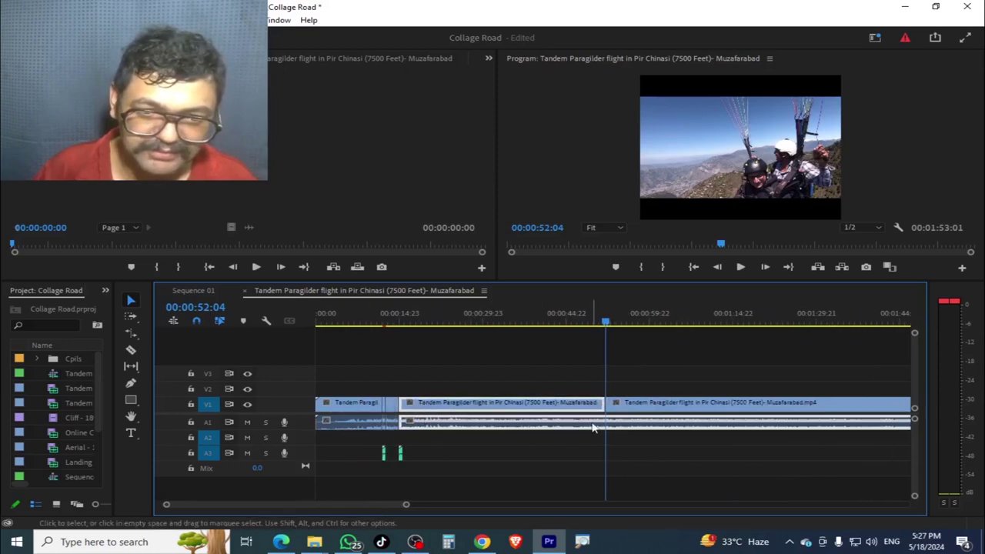
left_click(620, 425, "shift")
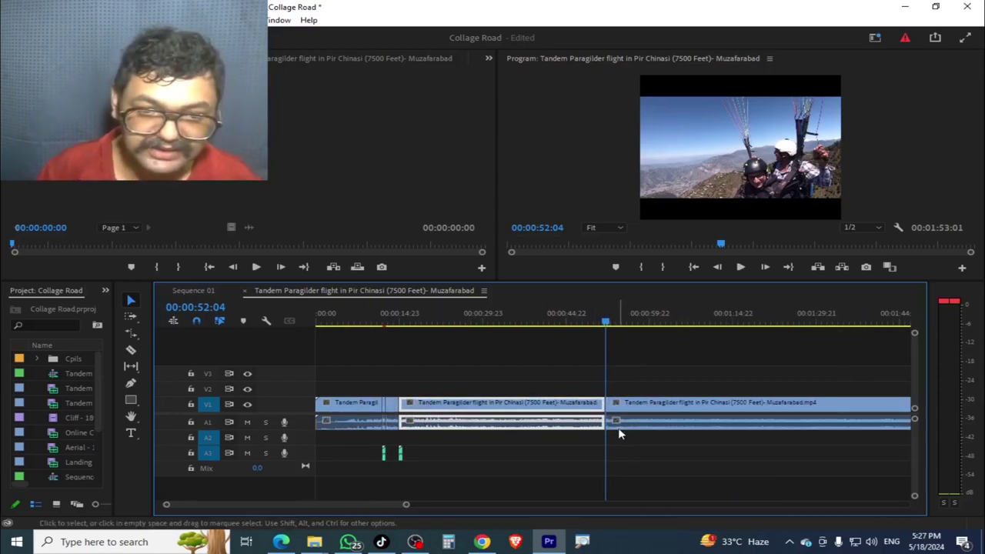
key("r")
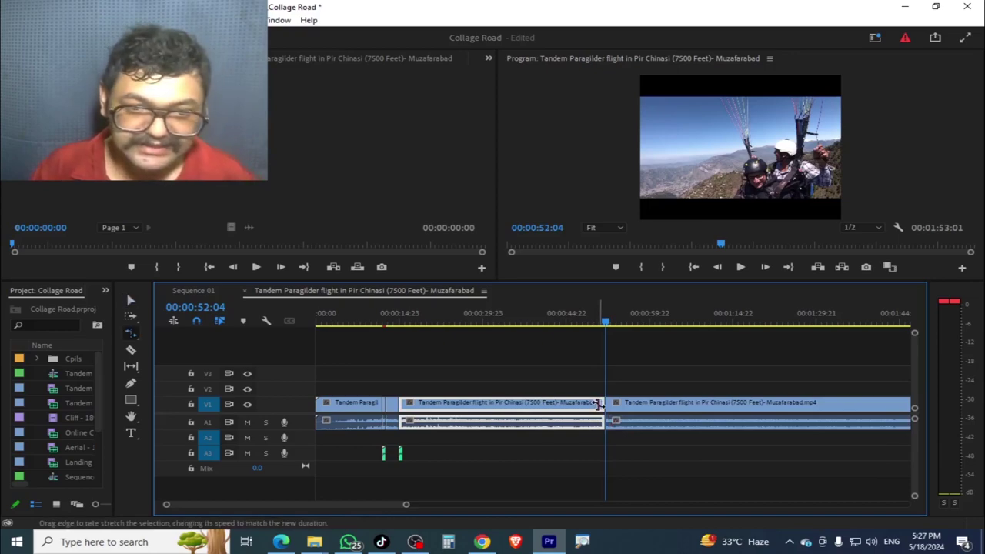
left_click_drag(604, 408, 400, 432)
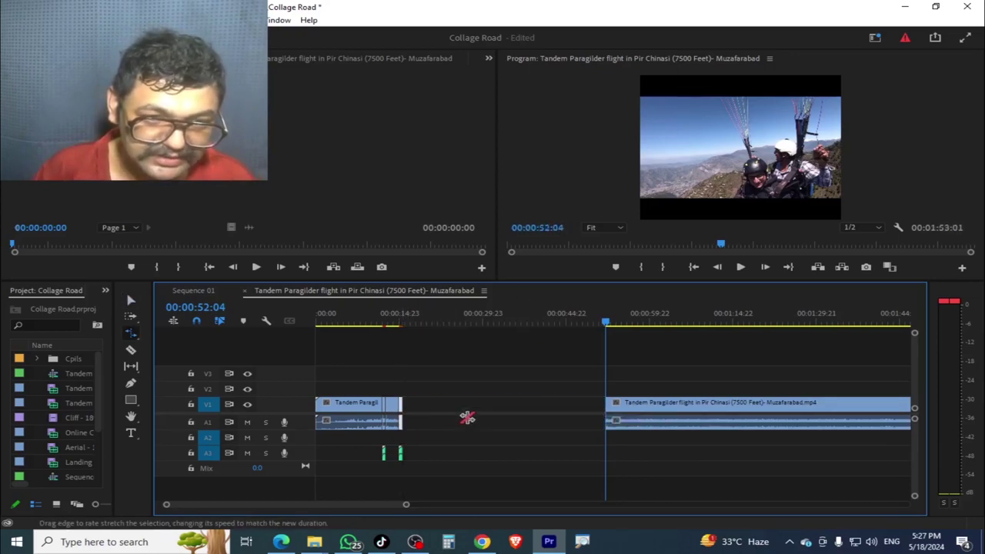
left_click(486, 408)
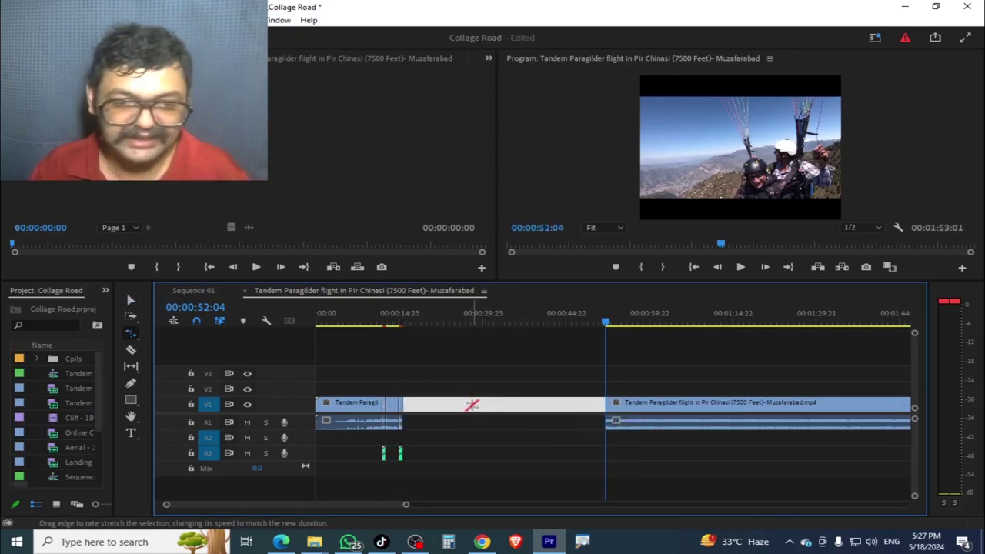
key("Delete")
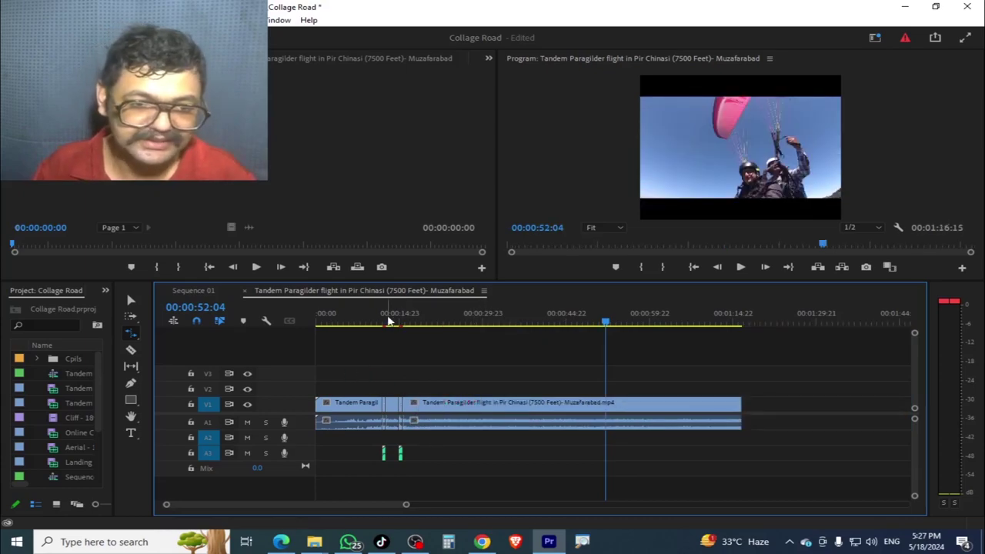
left_click(396, 321)
left_click(378, 320)
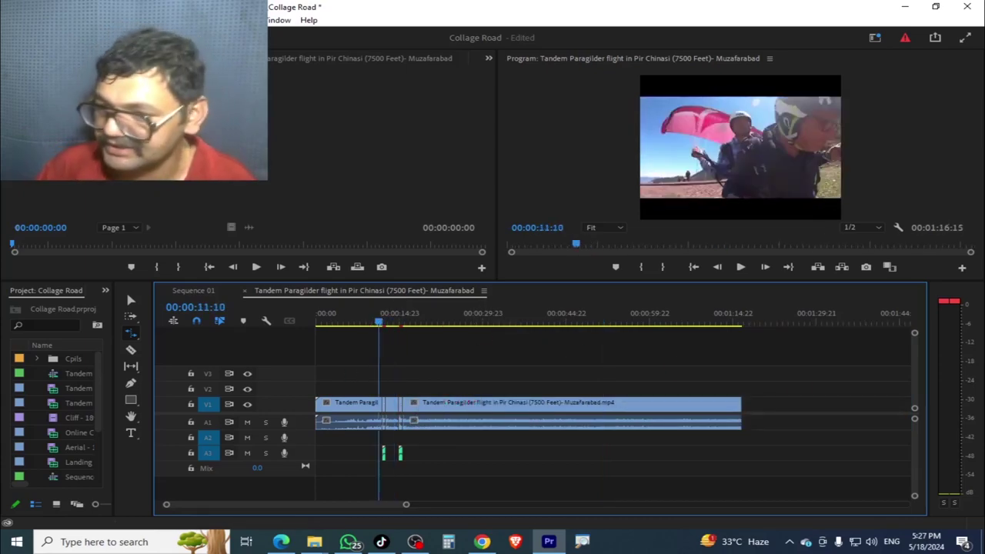
left_click(844, 551)
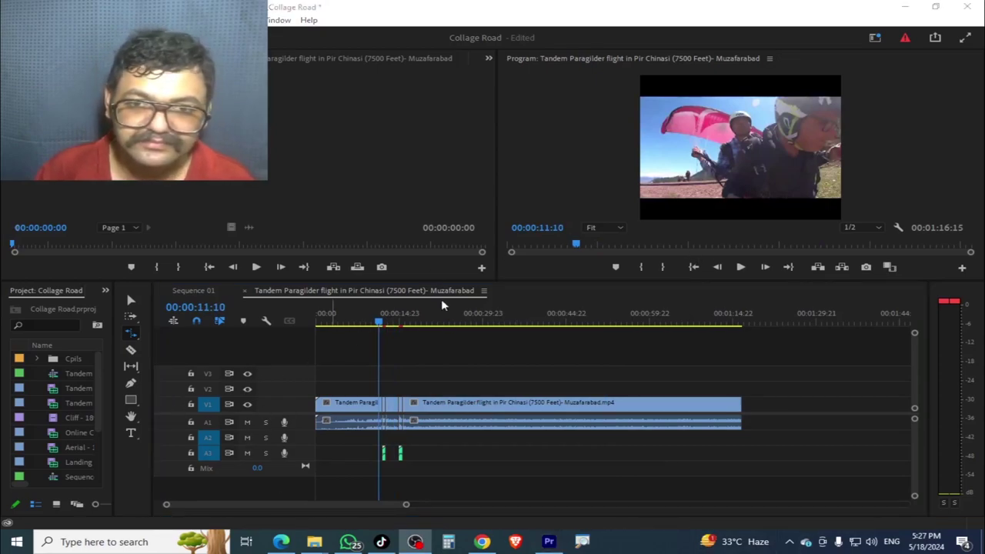
- Play the sped-up section through to 00:00:17:00, then show the Ripple Edit tool flyout
left_click(598, 244)
key("space")
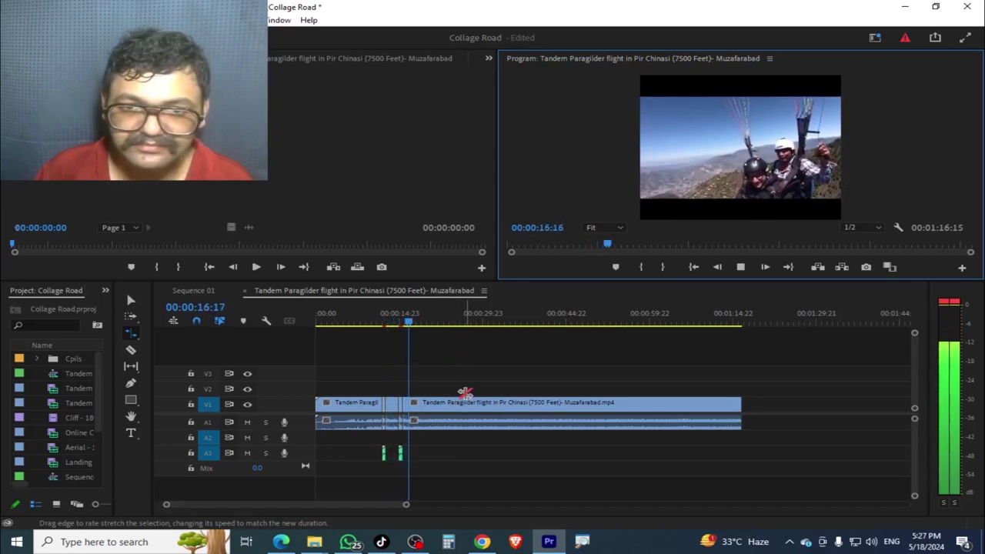
key("space")
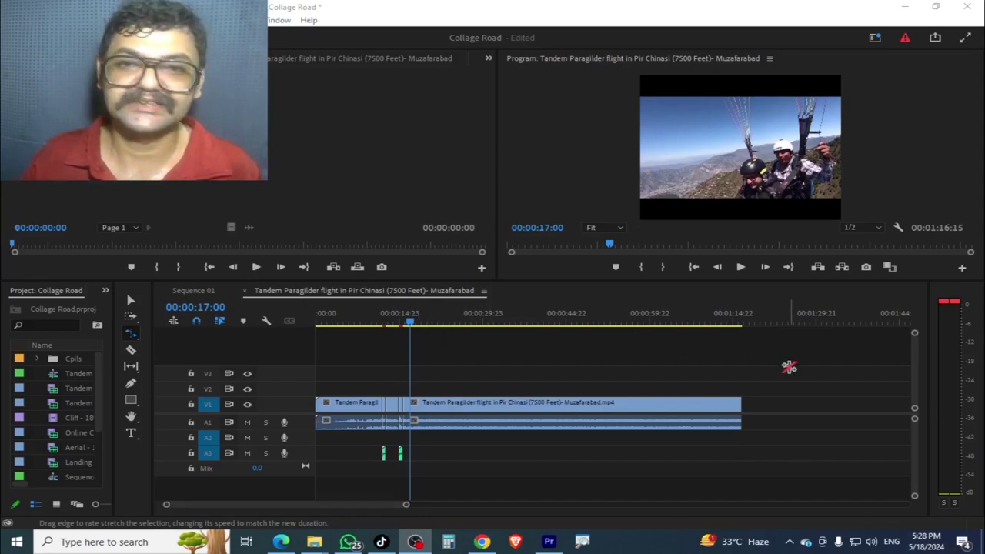
left_click(135, 332)
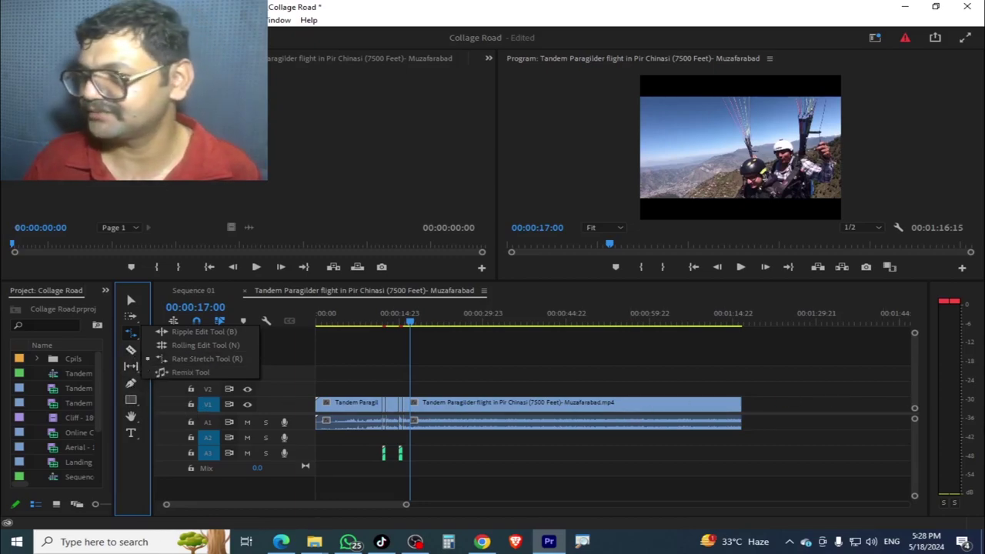
- Dismiss the edge-tool flyout and switch to the Slip Tool (Y)
key("Escape")
left_click(132, 367)
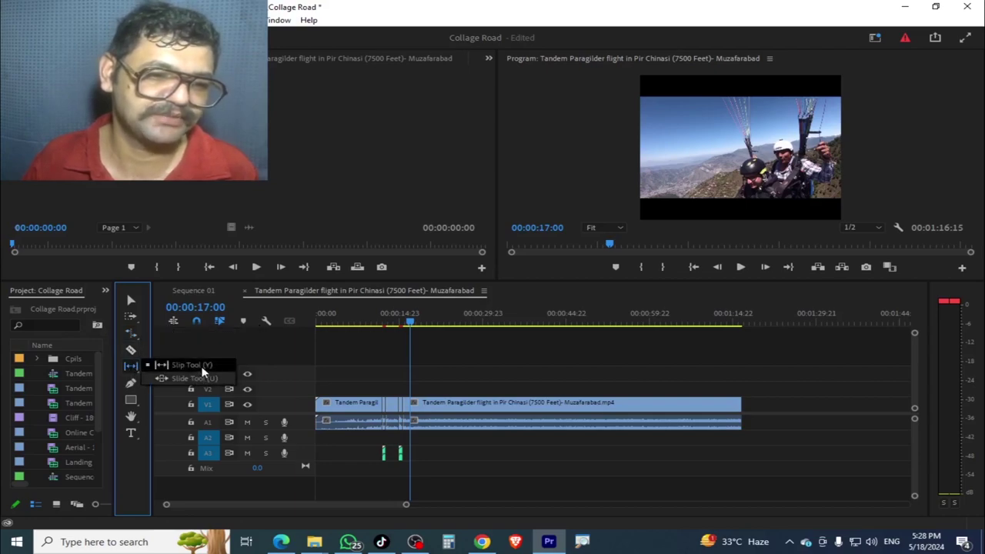